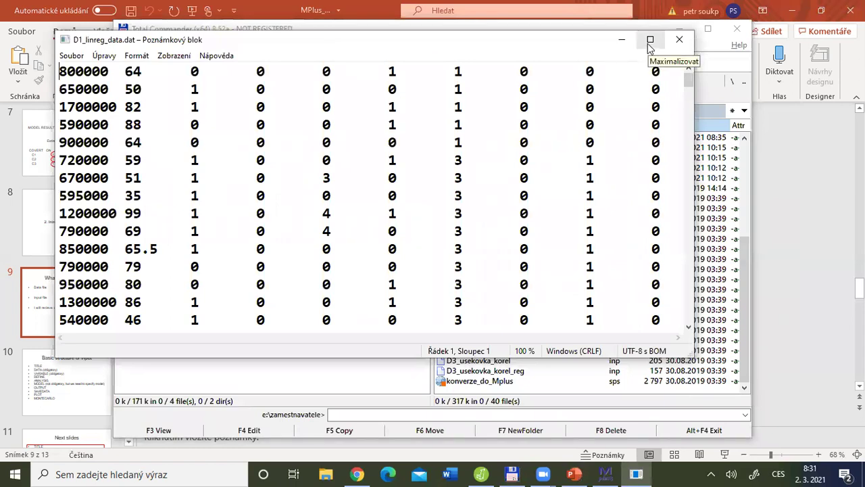
Step: Highlight the first value of D1_linreg_data.dat and the first rows to examine the price column
{"action": "left_click_drag", "start_coordinate": [59, 71], "coordinate": [108, 71]}
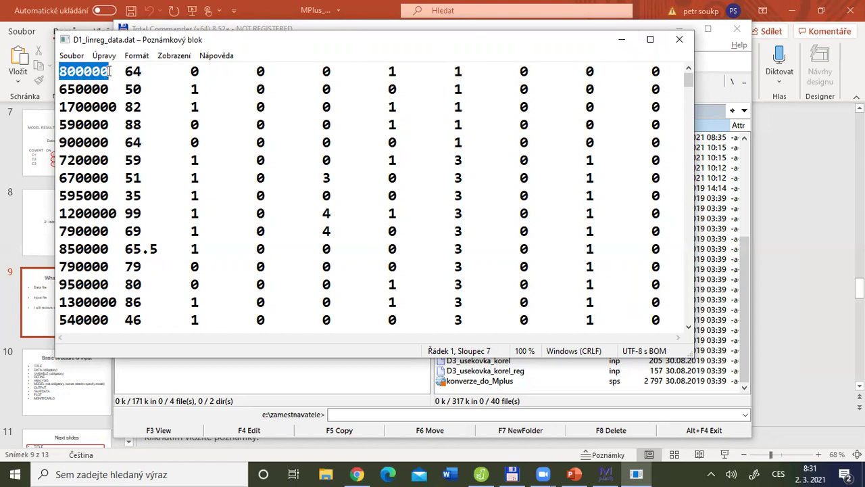
{"action": "left_click", "coordinate": [126, 71]}
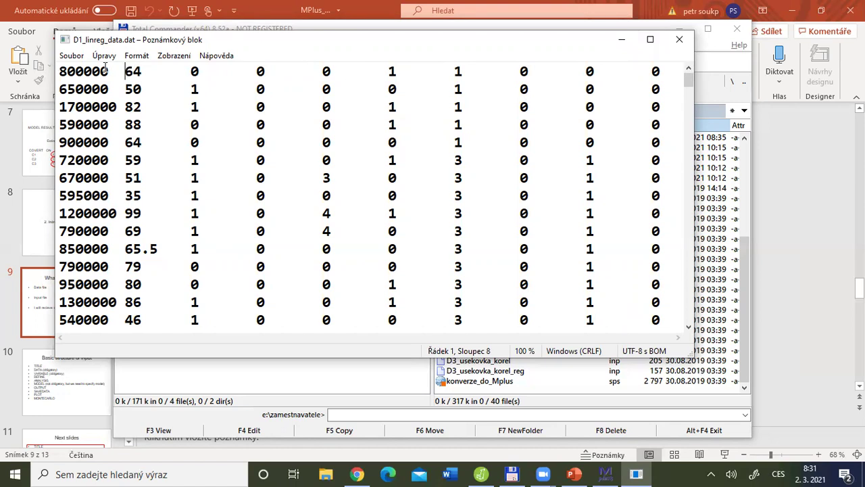
{"action": "left_click_drag", "start_coordinate": [66, 71], "coordinate": [76, 195]}
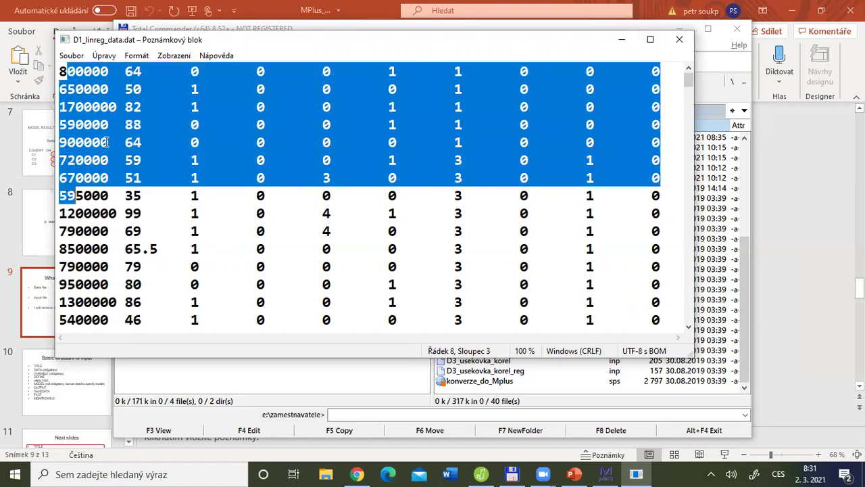
{"action": "left_click", "coordinate": [84, 71]}
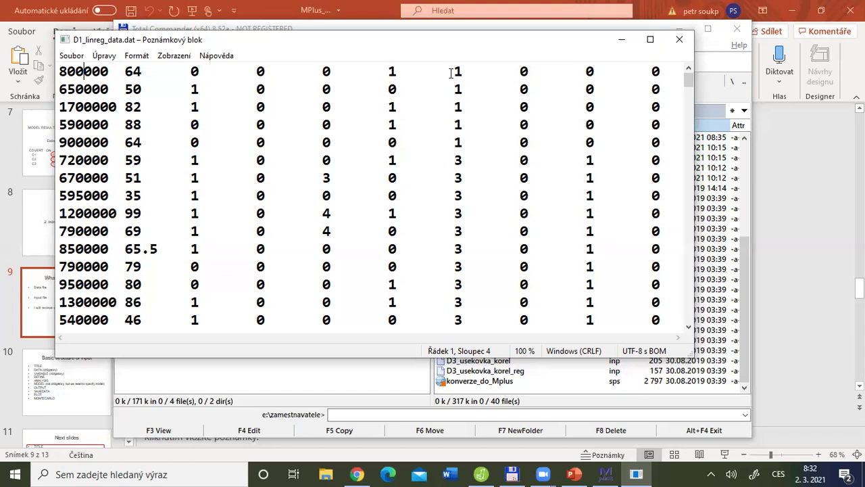
Step: Move the text cursor back and forth along the first row to examine the separators between values
{"action": "left_click", "coordinate": [109, 72]}
{"action": "key", "text": "Right"}
{"action": "key", "text": "Right"}
{"action": "key", "text": "Right"}
{"action": "key", "text": "Right"}
{"action": "key", "text": "Right"}
{"action": "key", "text": "Left"}
{"action": "key", "text": "Right"}
{"action": "key", "text": "Left"}
{"action": "key", "text": "Right"}
{"action": "key", "text": "Left"}
{"action": "key", "text": "Right"}
{"action": "key", "text": "Left"}
{"action": "key", "text": "Right"}
{"action": "key", "text": "Left"}
{"action": "key", "text": "Right"}
{"action": "key", "text": "Left"}
{"action": "key", "text": "Right"}
{"action": "key", "text": "Left"}
{"action": "key", "text": "Right"}
{"action": "key", "text": "Left"}
{"action": "key", "text": "Left"}
{"action": "key", "text": "Left"}
{"action": "key", "text": "Right"}
{"action": "key", "text": "Left"}
{"action": "key", "text": "Left"}
{"action": "key", "text": "Right"}
{"action": "key", "text": "Right"}
{"action": "key", "text": "Right"}
{"action": "key", "text": "Right"}
{"action": "key", "text": "Right"}
{"action": "key", "text": "Right"}
{"action": "key", "text": "Right"}
{"action": "key", "text": "Right"}
{"action": "key", "text": "Right"}
{"action": "key", "text": "Right"}
{"action": "key", "text": "Right"}
{"action": "key", "text": "Right"}
{"action": "key", "text": "Right"}
{"action": "key", "text": "Right"}
Step: Select the decimal point of the value 65.5 in row 11 of the data file
{"action": "left_click", "coordinate": [149, 248]}
{"action": "key", "text": "Left"}
{"action": "key", "text": "Right"}
{"action": "key", "text": "Left"}
{"action": "key", "text": "Right"}
{"action": "key", "text": "shift+Left"}
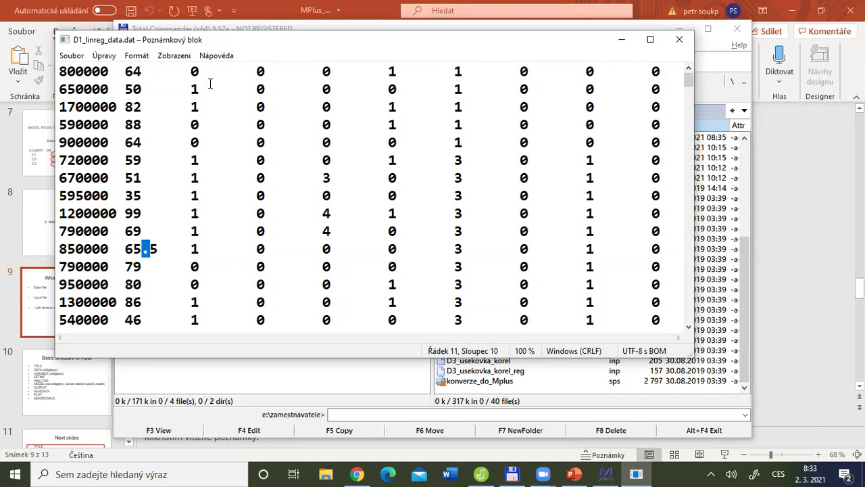
Step: Highlight the third and fourth values of the first data row
{"action": "left_click", "coordinate": [192, 72]}
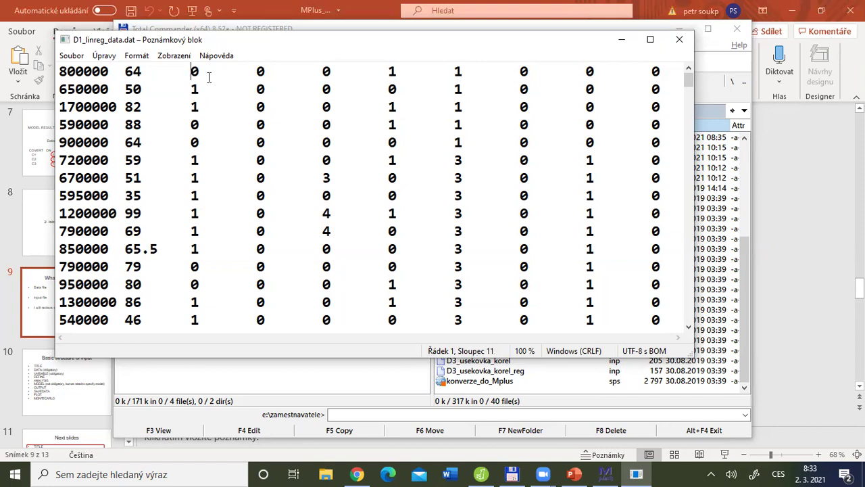
{"action": "key", "text": "shift+Right"}
{"action": "double_click", "coordinate": [195, 71]}
{"action": "double_click", "coordinate": [260, 71]}
{"action": "left_click", "coordinate": [192, 71]}
Step: Look through the remaining rows of the data file and close it
{"action": "left_click_drag", "start_coordinate": [687, 83], "coordinate": [688, 221]}
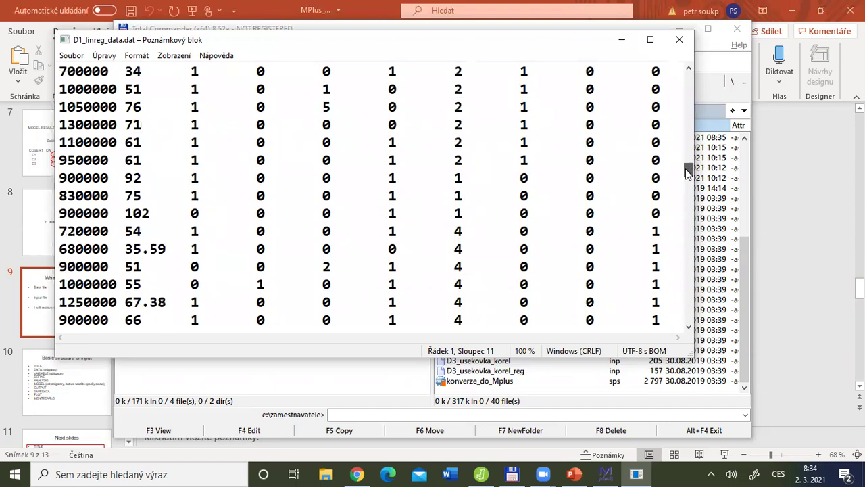
{"action": "left_click_drag", "start_coordinate": [688, 172], "coordinate": [685, 74]}
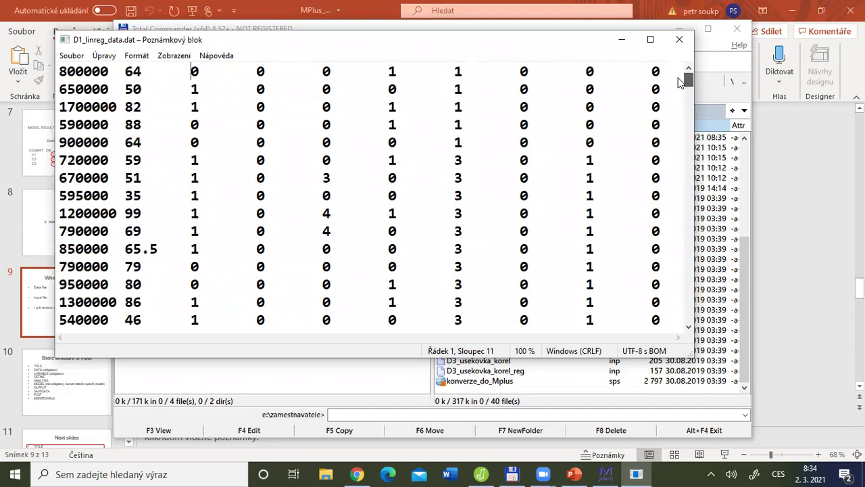
{"action": "left_click", "coordinate": [679, 40]}
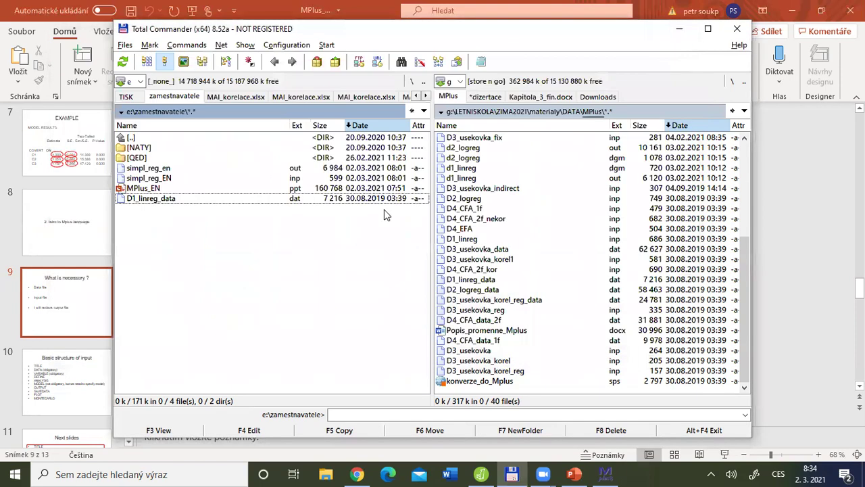
Step: Open simpl_reg_EN.inp in the text editor to view the input syntax, and close it
{"action": "left_click", "coordinate": [170, 178]}
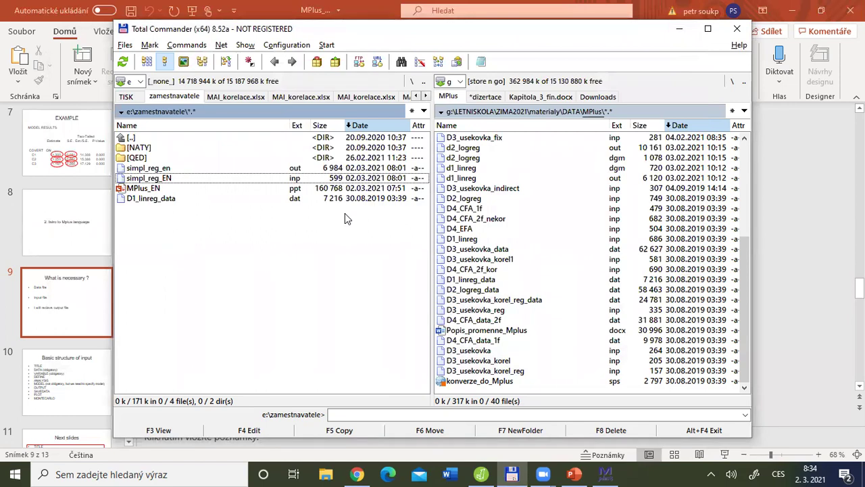
{"action": "key", "text": "F4"}
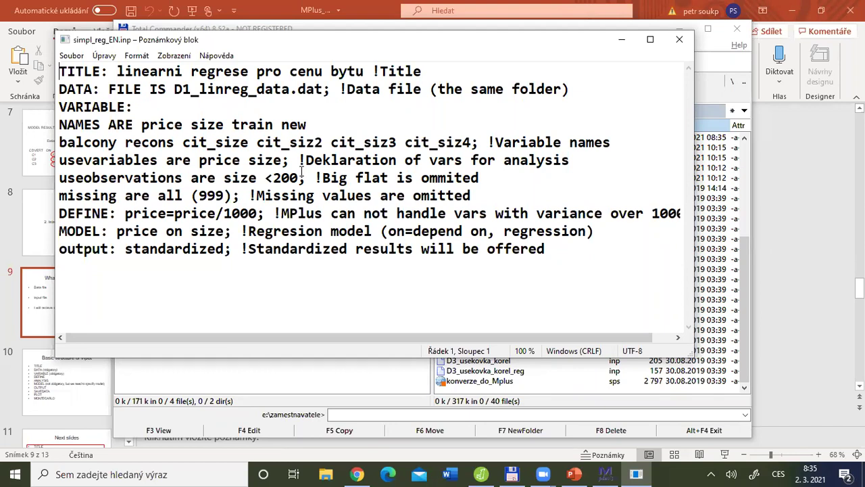
{"action": "left_click", "coordinate": [680, 40]}
Step: Open simpl_reg_en.out, examine its input instructions and summary of analysis, and close it
{"action": "left_click", "coordinate": [196, 170]}
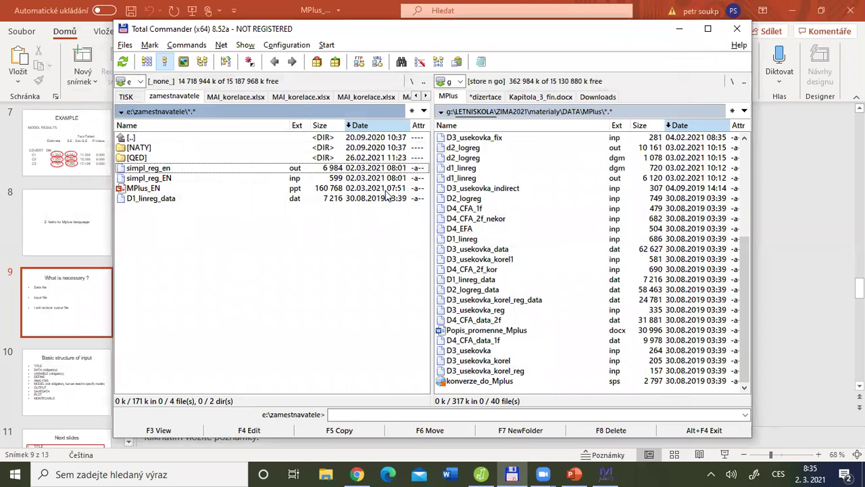
{"action": "key", "text": "F4"}
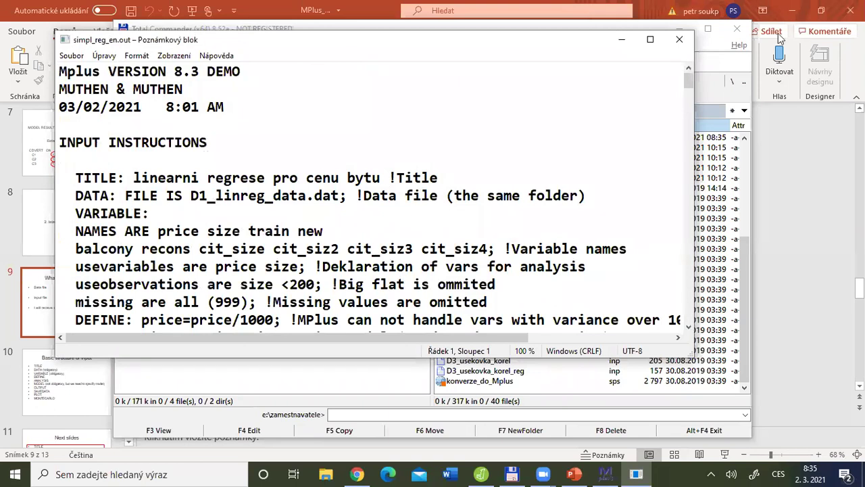
{"action": "left_click", "coordinate": [701, 82]}
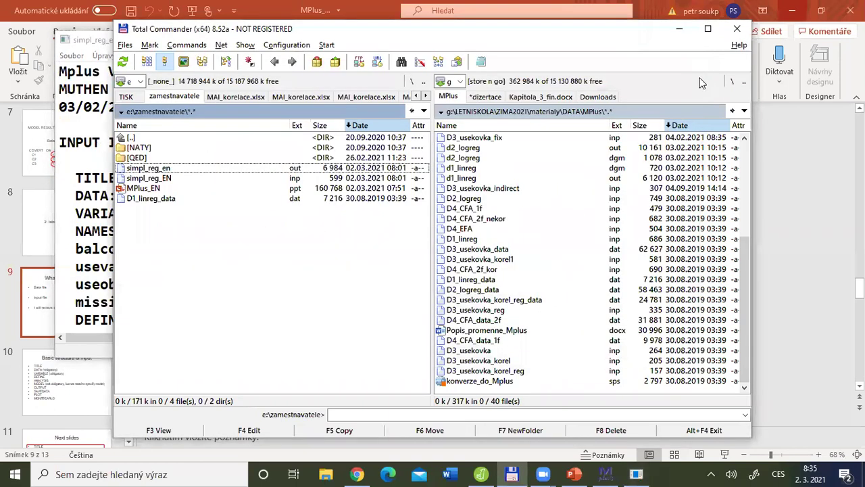
{"action": "double_click", "coordinate": [270, 167]}
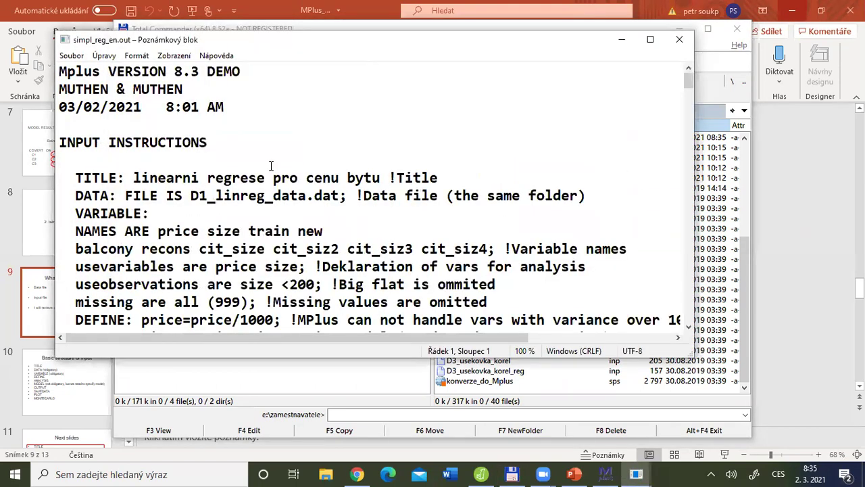
{"action": "left_click_drag", "start_coordinate": [689, 82], "coordinate": [689, 84]}
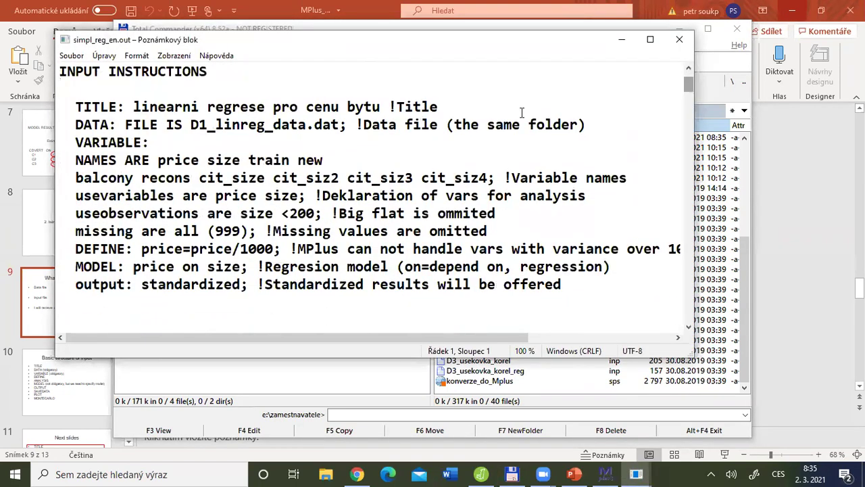
{"action": "left_click_drag", "start_coordinate": [150, 109], "coordinate": [341, 285]}
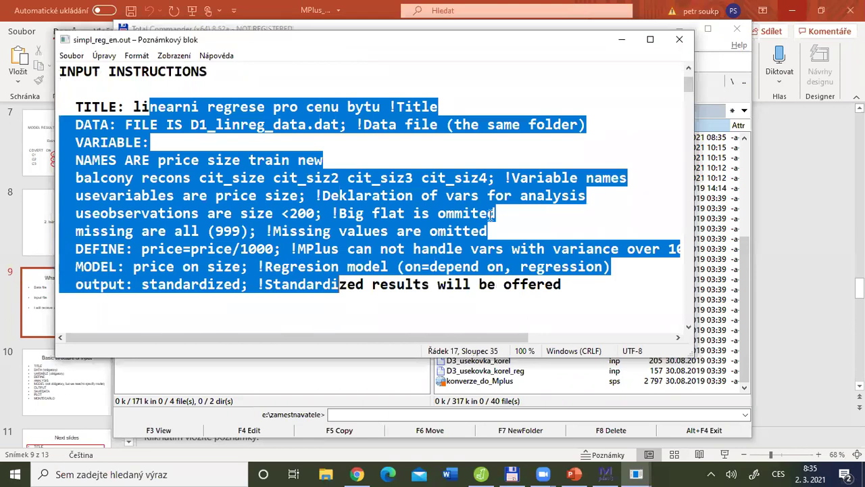
{"action": "mouse_move", "coordinate": [684, 98]}
{"action": "left_mouse_down"}
{"action": "mouse_move", "coordinate": [676, 301]}
{"action": "mouse_move", "coordinate": [666, 329]}
{"action": "mouse_move", "coordinate": [681, 103]}
{"action": "mouse_move", "coordinate": [680, 113]}
{"action": "left_mouse_up"}
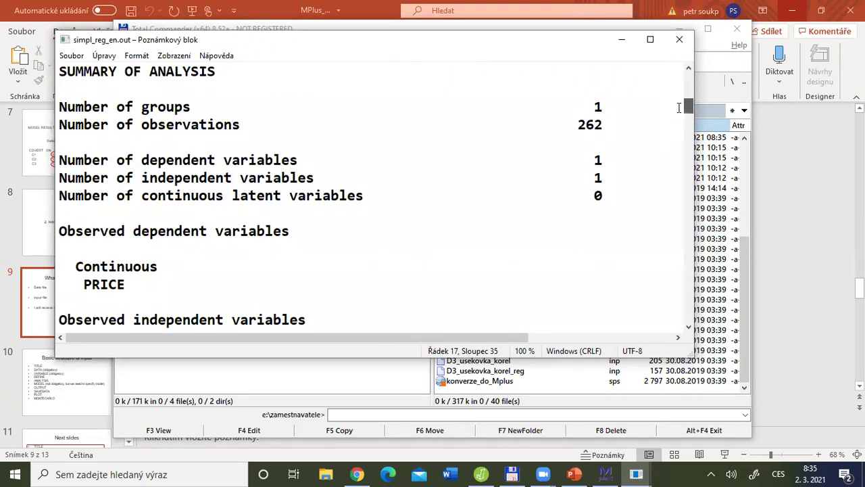
{"action": "left_click", "coordinate": [679, 40]}
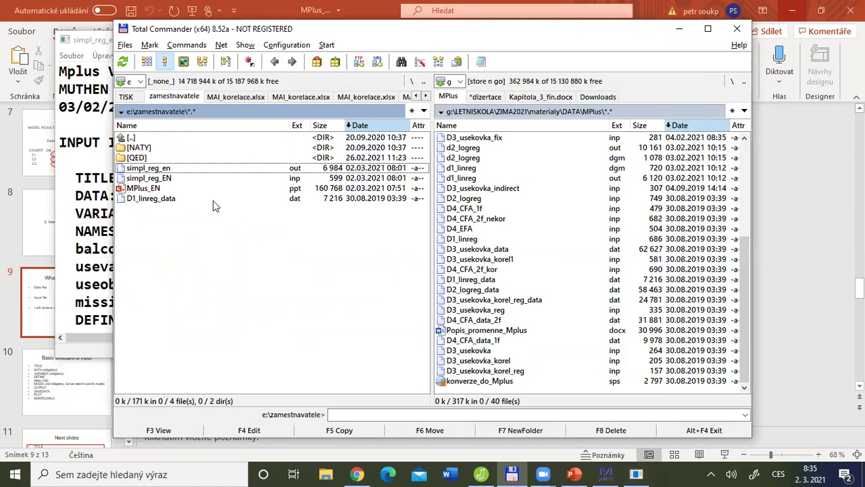
Step: Point out the input, data and output files in zamestnavatele, reopen simpl_reg_en.out, and close it
{"action": "left_click", "coordinate": [178, 179]}
{"action": "left_click", "coordinate": [194, 198]}
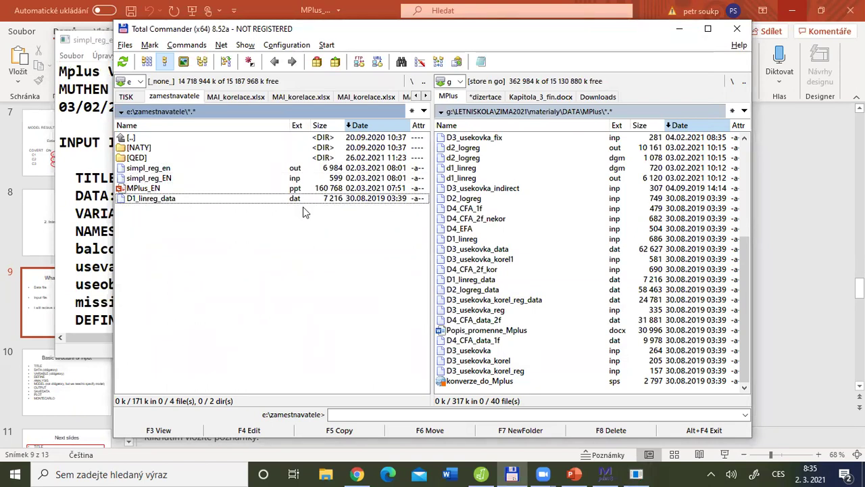
{"action": "left_click", "coordinate": [179, 169]}
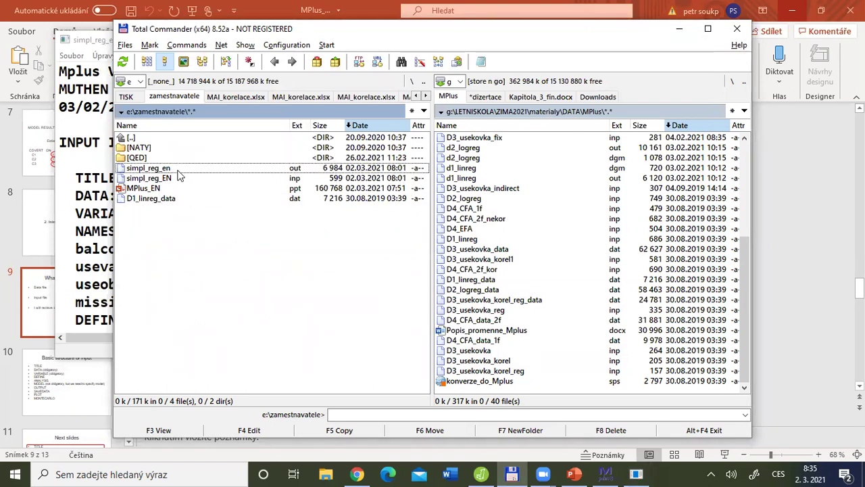
{"action": "double_click", "coordinate": [314, 170]}
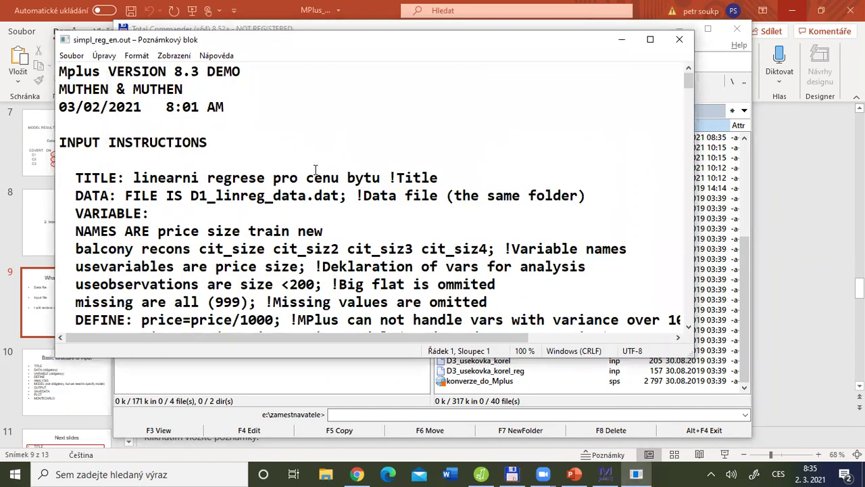
{"action": "left_click", "coordinate": [679, 40]}
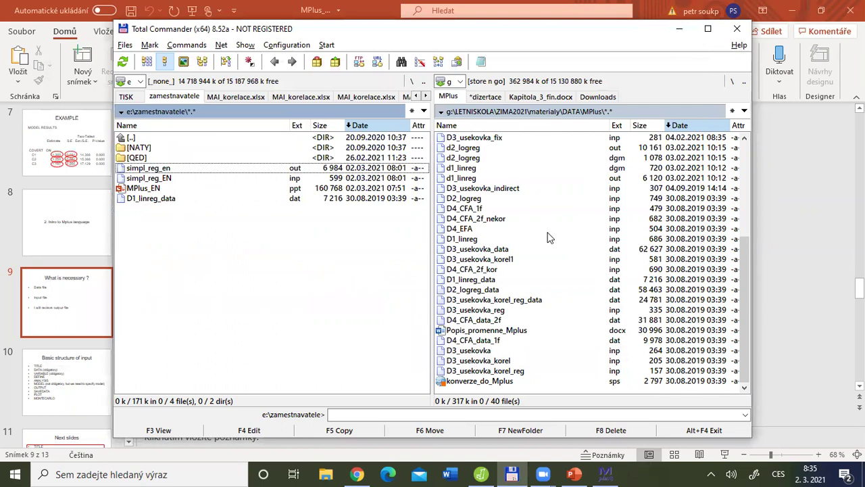
Step: Switch to PowerPoint and display slide 10, "Basic structure of input"
{"action": "key", "text": "alt+Tab"}
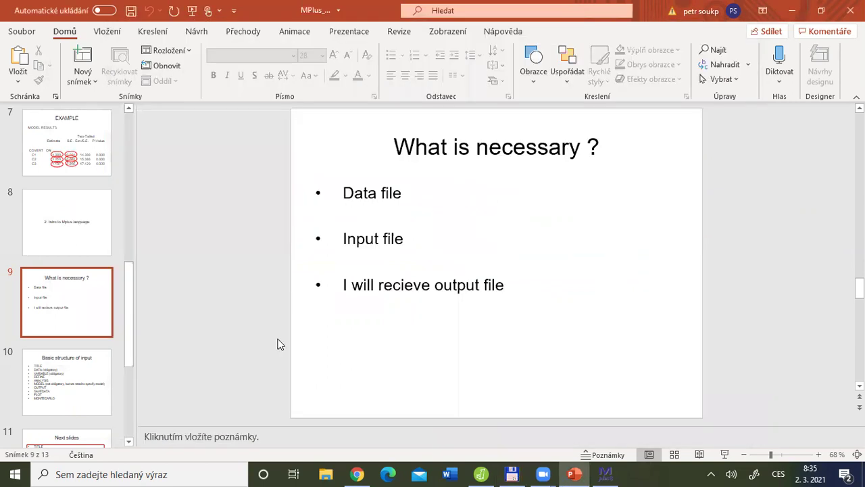
{"action": "left_click", "coordinate": [75, 380]}
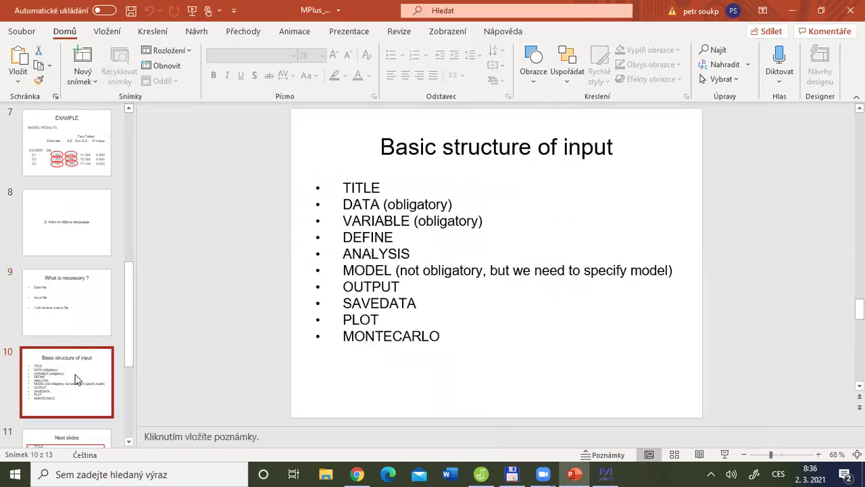
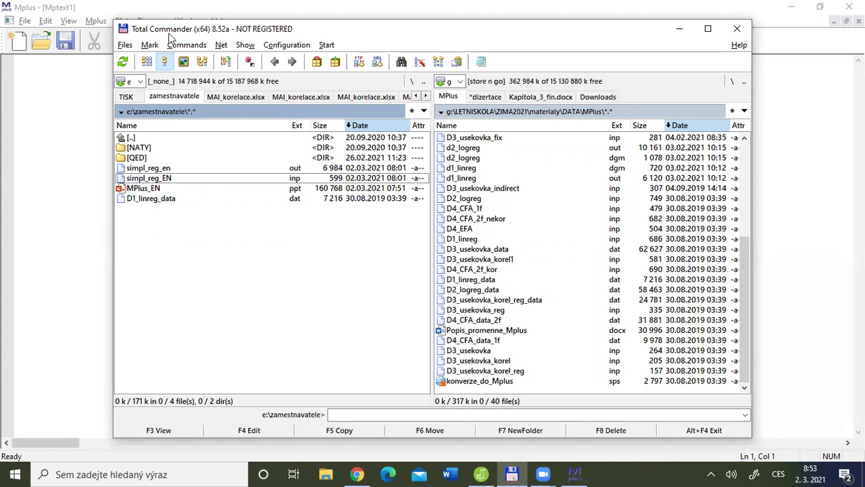
Step: Move the Total Commander window aside and open simpl_reg_EN.inp from the zamestnavatele folder on drive E: in Mplus
{"action": "left_click_drag", "start_coordinate": [274, 34], "coordinate": [469, 38]}
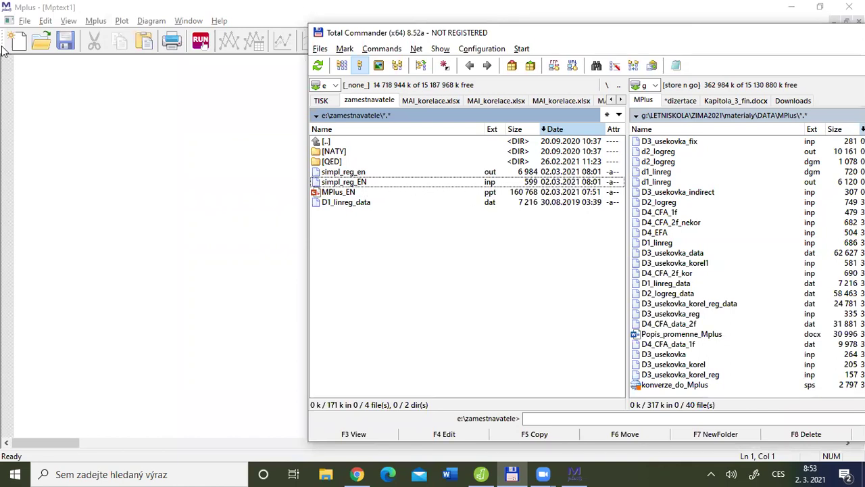
{"action": "left_click", "coordinate": [67, 124]}
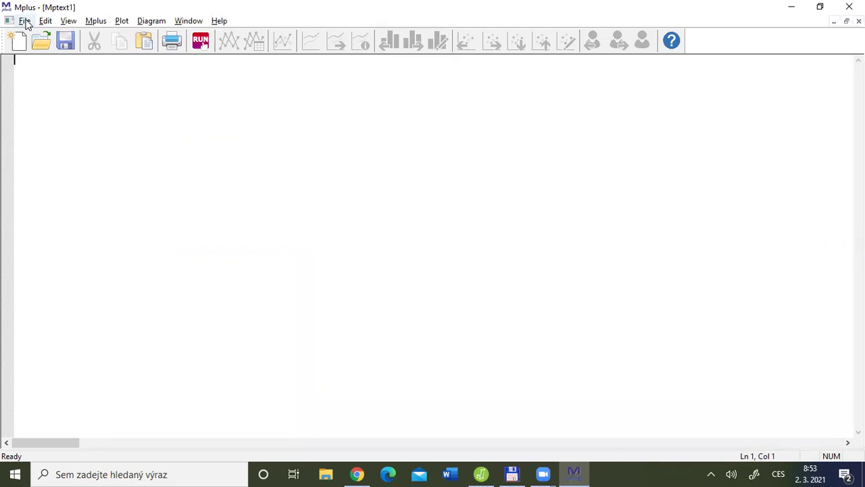
{"action": "left_click", "coordinate": [25, 22]}
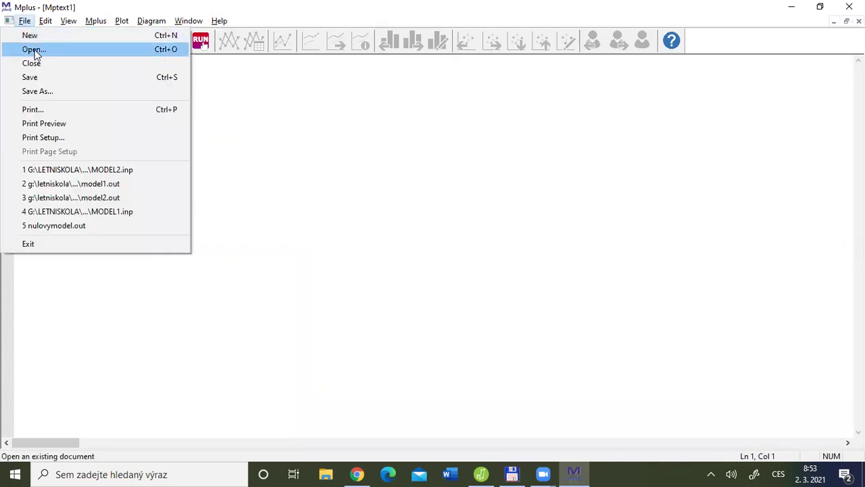
{"action": "left_click", "coordinate": [32, 49]}
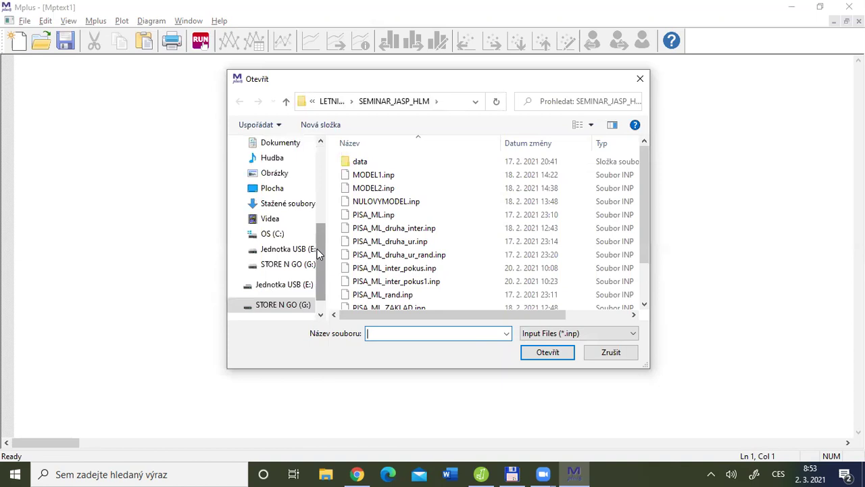
{"action": "key", "text": "alt+Tab"}
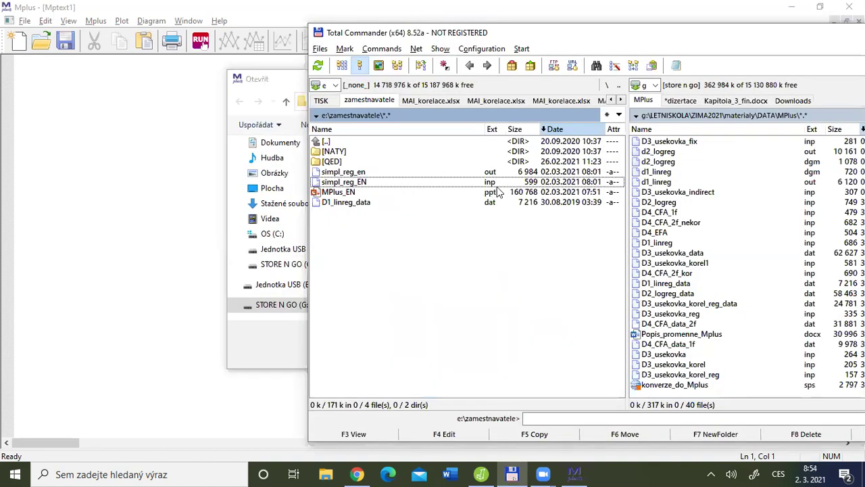
{"action": "left_click", "coordinate": [126, 93]}
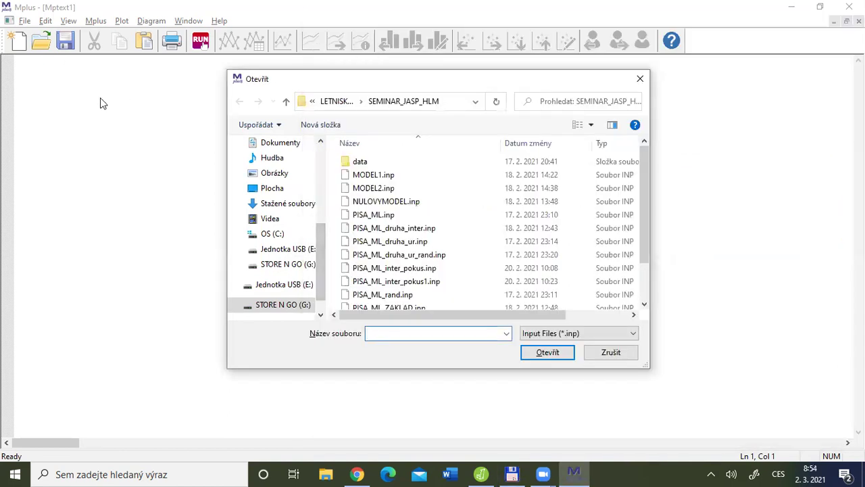
{"action": "left_click", "coordinate": [293, 283]}
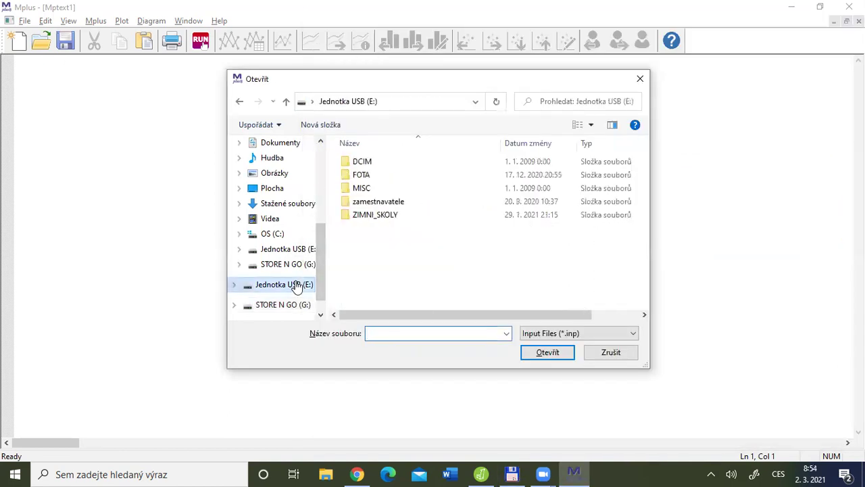
{"action": "double_click", "coordinate": [414, 202]}
{"action": "left_click", "coordinate": [372, 190]}
{"action": "left_click", "coordinate": [544, 352]}
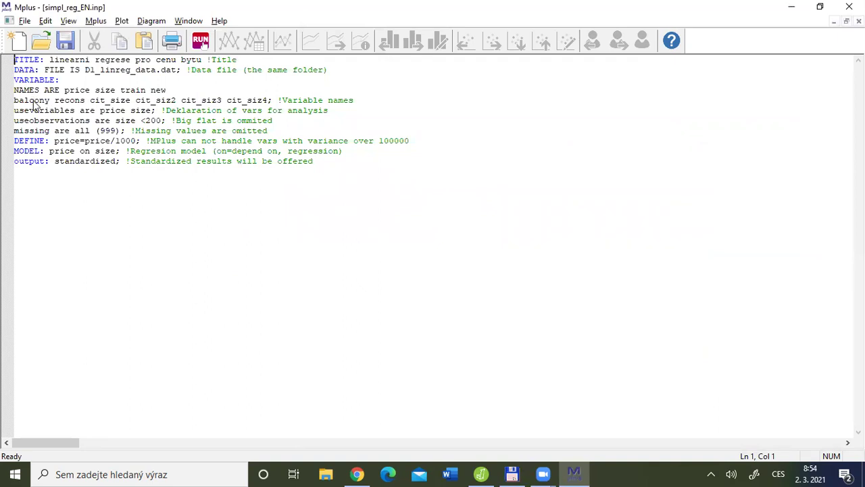
Step: Switch to Total Commander and open simpl_reg_EN.inp from the zamestnavatele folder for editing in Notepad
{"action": "key", "text": "alt+Tab"}
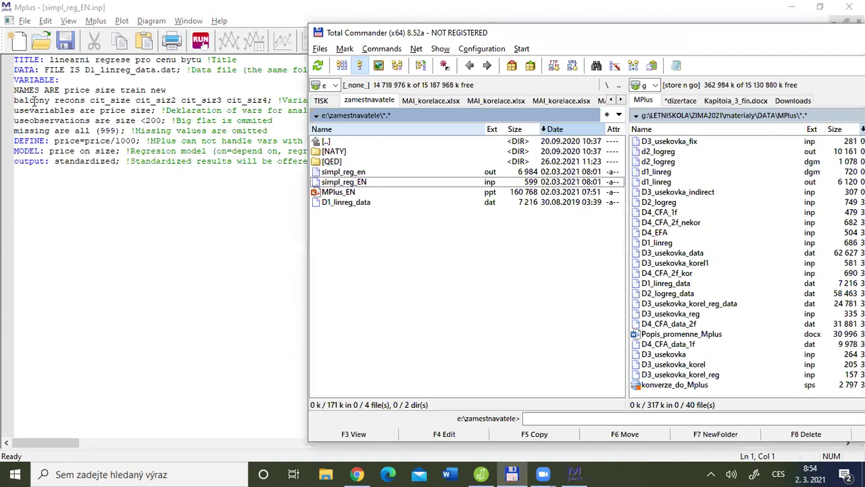
{"action": "key", "text": "Up"}
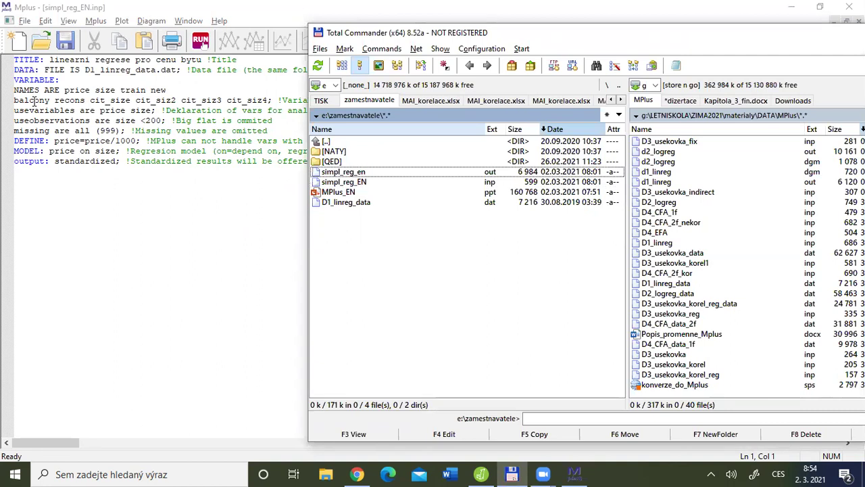
{"action": "key", "text": "Down"}
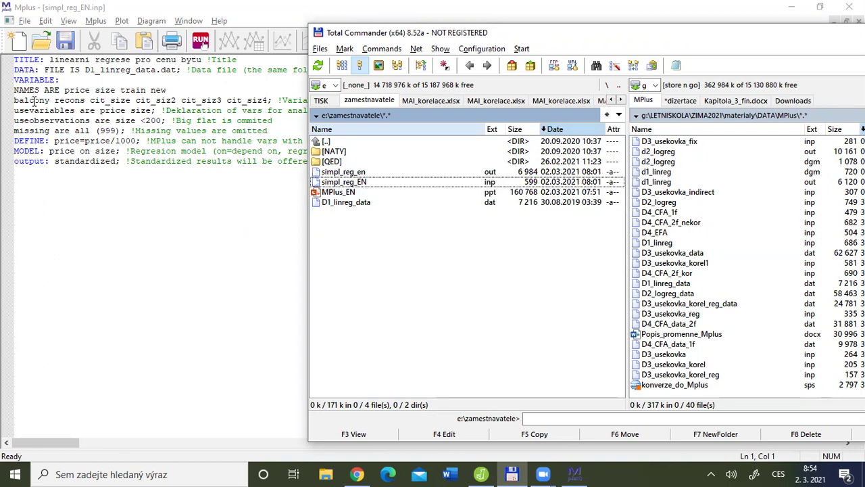
{"action": "key", "text": "F4"}
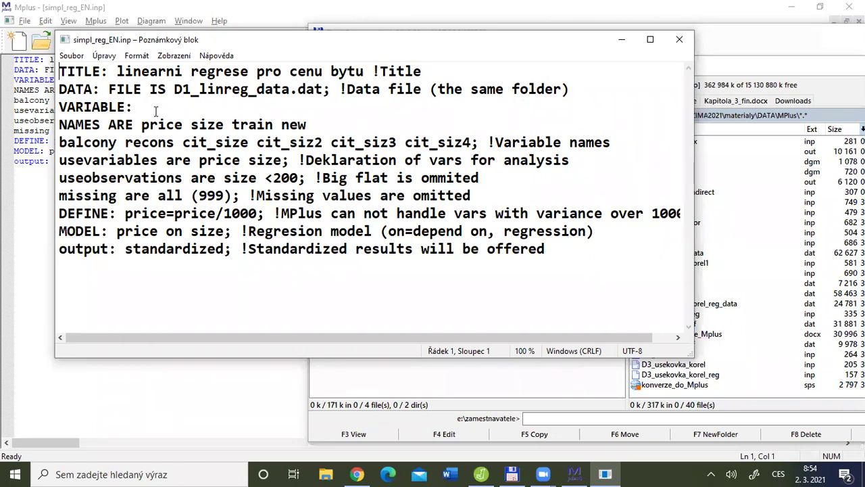
Step: Highlight the TITLE line of the input file and its Czech title text
{"action": "left_click_drag", "start_coordinate": [61, 71], "coordinate": [462, 68]}
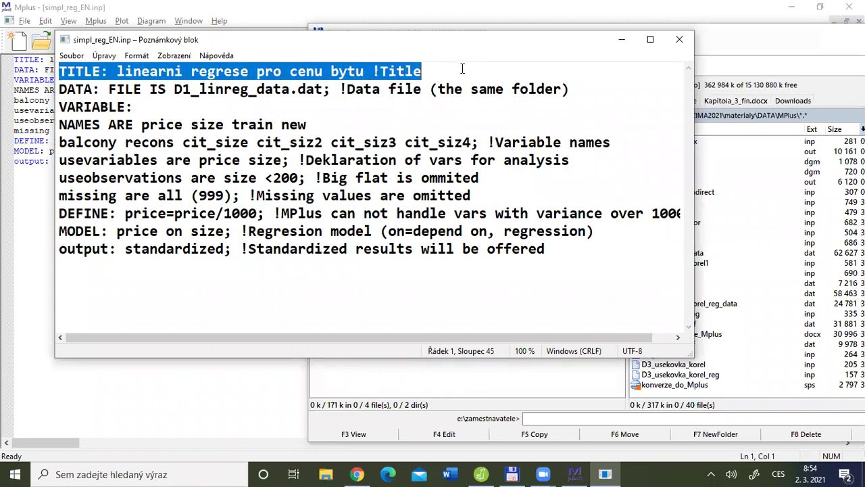
{"action": "left_click_drag", "start_coordinate": [117, 70], "coordinate": [367, 70]}
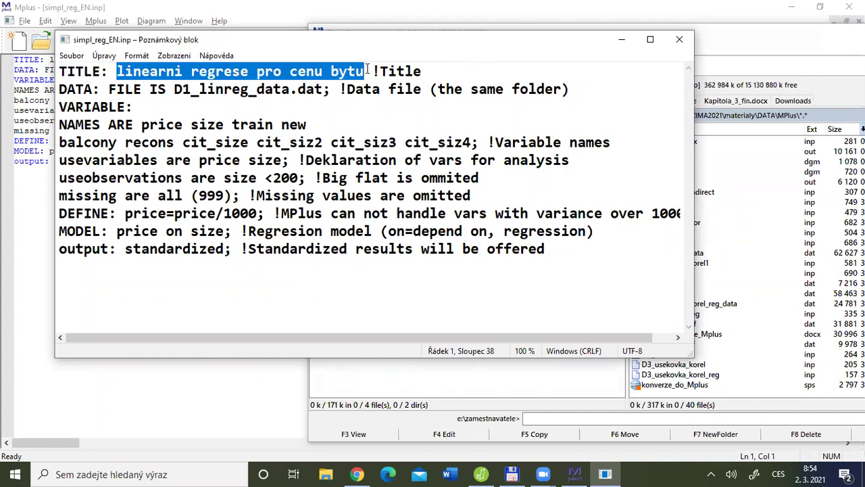
{"action": "left_click_drag", "start_coordinate": [117, 70], "coordinate": [174, 70]}
{"action": "left_click_drag", "start_coordinate": [243, 69], "coordinate": [355, 70]}
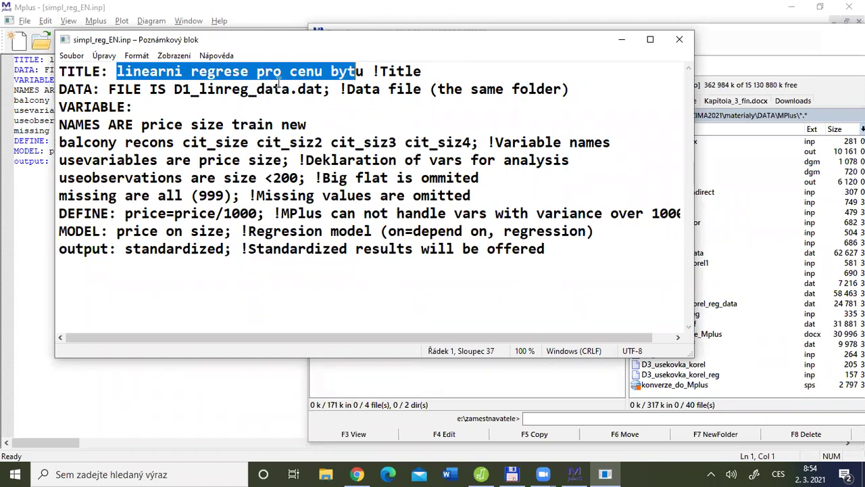
Step: Rewrite the beginning of the Czech title as "linear regression for pricces of flats", ahead of the remaining Czech words
{"action": "left_click", "coordinate": [183, 72]}
{"action": "key", "text": "BackSpace"}
{"action": "key", "text": "BackSpace"}
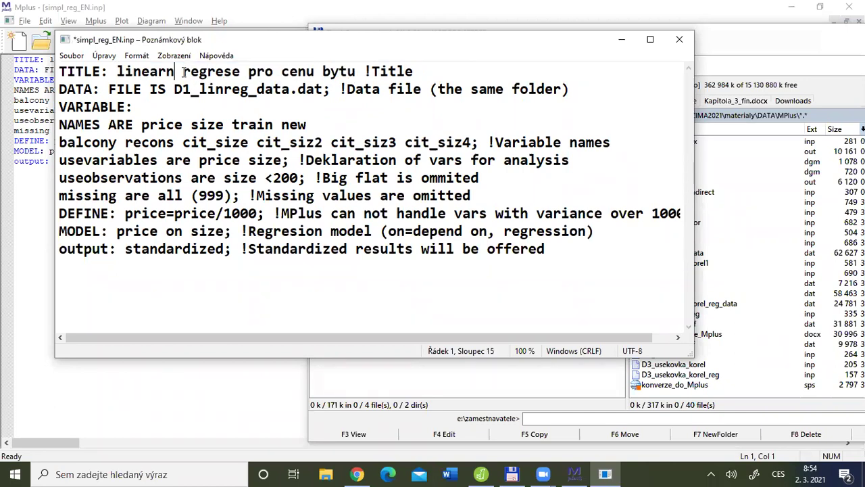
{"action": "key", "text": "Right"}
{"action": "key", "text": "Right"}
{"action": "key", "text": "Right"}
{"action": "key", "text": "Right"}
{"action": "key", "text": "Right"}
{"action": "key", "text": "Right"}
{"action": "key", "text": "Right"}
{"action": "type", "text": "sion f"}
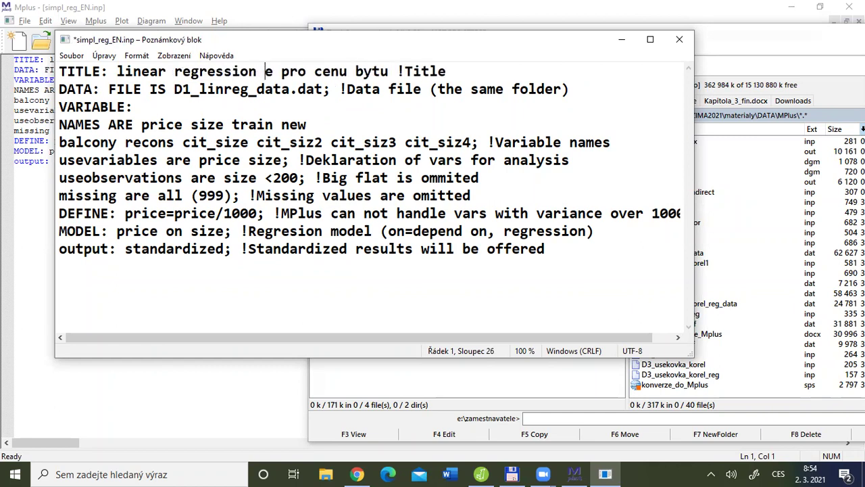
{"action": "type", "text": "or pricces o"}
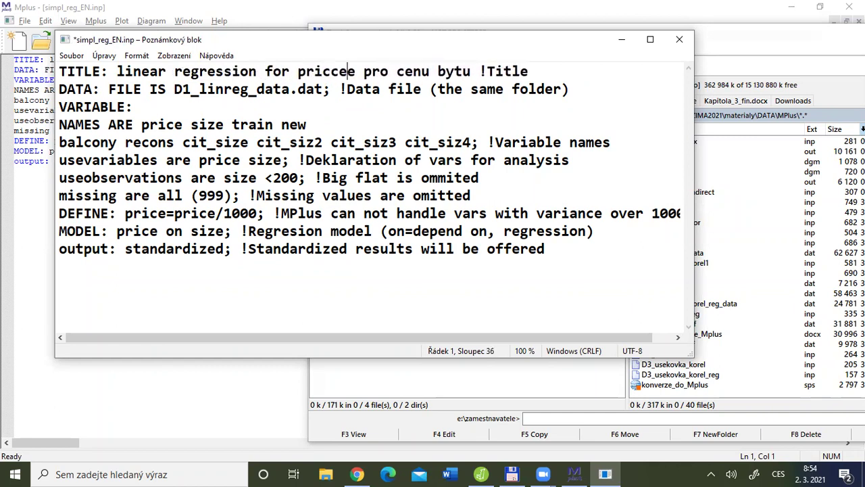
{"action": "type", "text": "f "}
{"action": "type", "text": "flats"}
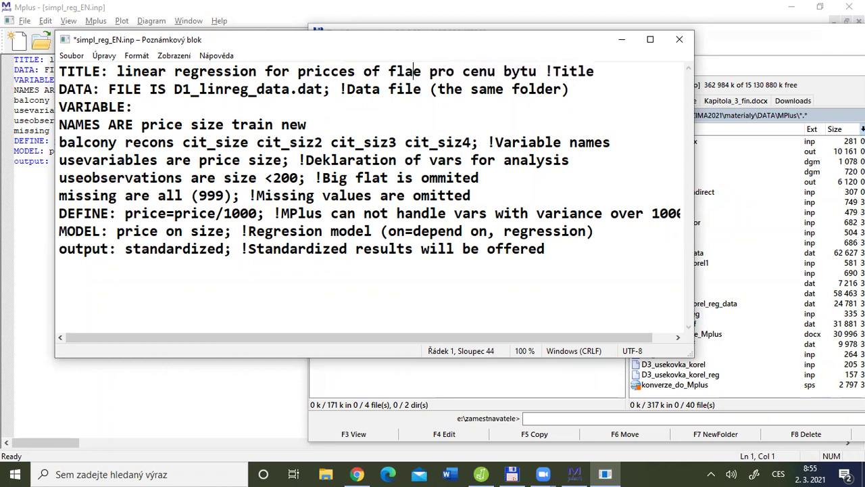
Step: Delete the leftover Czech text "e pro cenu bytu" from the TITLE line
{"action": "key", "text": "shift+Right"}
{"action": "key", "text": "shift+Right"}
{"action": "key", "text": "shift+Right"}
{"action": "key", "text": "shift+Right"}
{"action": "key", "text": "shift+Right"}
{"action": "key", "text": "shift+Right"}
{"action": "key", "text": "shift+Right"}
{"action": "key", "text": "shift+Right"}
{"action": "key", "text": "shift+Right"}
{"action": "key", "text": "shift+Right"}
{"action": "key", "text": "shift+Right"}
{"action": "key", "text": "shift+Right"}
{"action": "key", "text": "shift+Right"}
{"action": "key", "text": "shift+Right"}
{"action": "key", "text": "shift+Right"}
{"action": "key", "text": "shift+Right"}
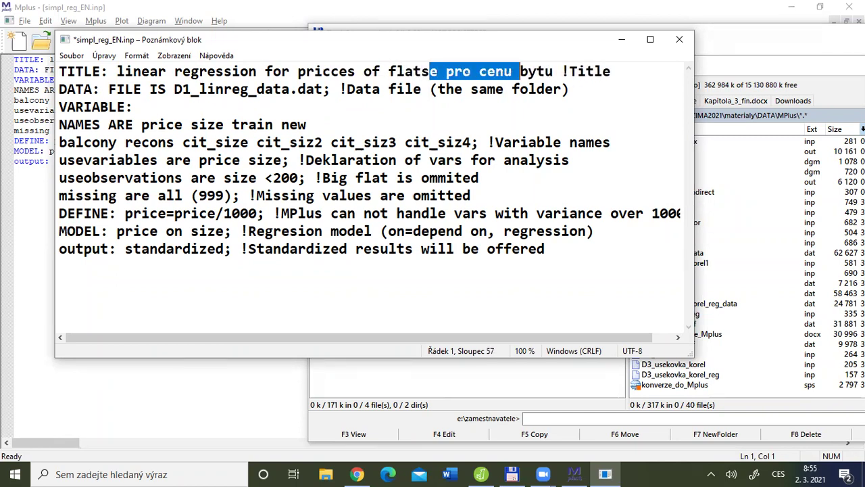
{"action": "key", "text": "Delete"}
Step: Correct "pricces" to "prices" in the title and insert a space before the !Title comment
{"action": "key", "text": "Left"}
{"action": "key", "text": "Left"}
{"action": "key", "text": "Left"}
{"action": "key", "text": "Left"}
{"action": "key", "text": "Left"}
{"action": "key", "text": "Left"}
{"action": "key", "text": "Left"}
{"action": "key", "text": "Left"}
{"action": "key", "text": "Left"}
{"action": "key", "text": "Left"}
{"action": "key", "text": "Left"}
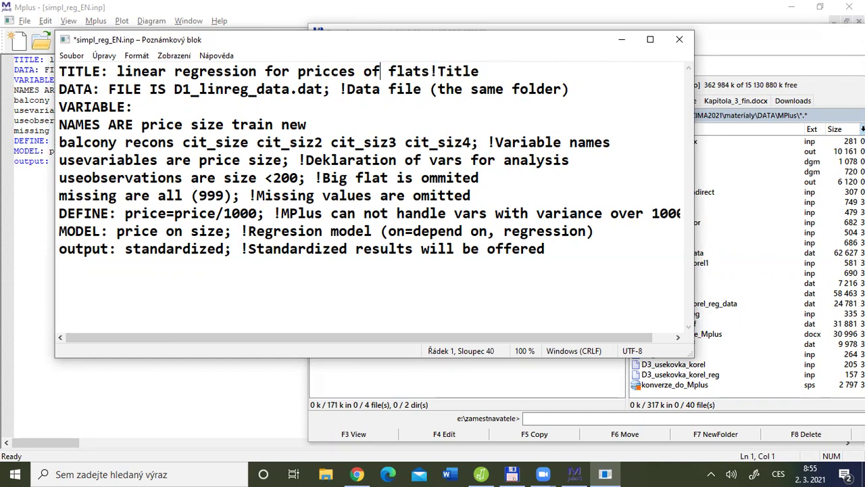
{"action": "key", "text": "BackSpace"}
{"action": "key", "text": "End"}
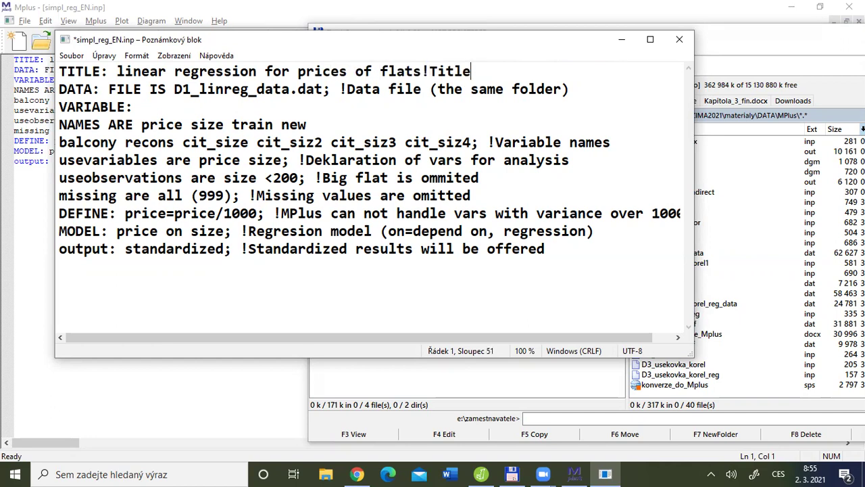
{"action": "key", "text": "Left"}
{"action": "key", "text": "Left"}
{"action": "key", "text": "Left"}
{"action": "key", "text": "Left"}
{"action": "key", "text": "Left"}
{"action": "key", "text": "Left"}
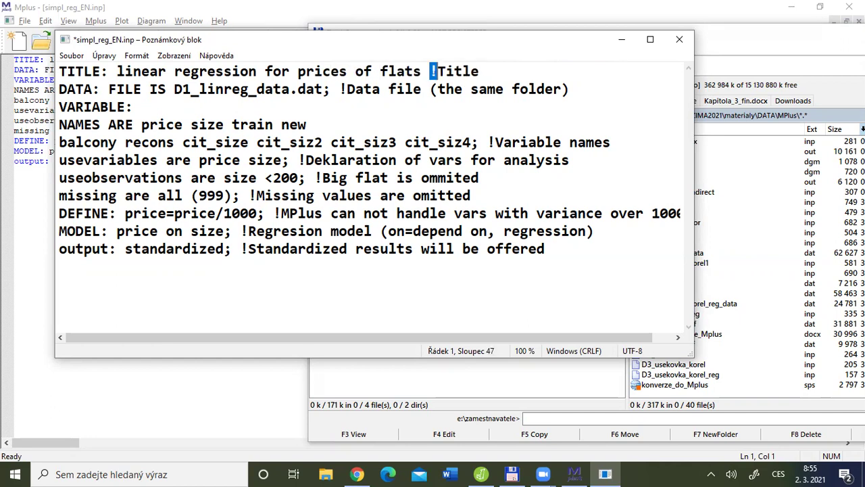
Step: Highlight the comments introduced by exclamation marks on the TITLE, DATA, variable names and usevariables lines
{"action": "key", "text": "shift+End"}
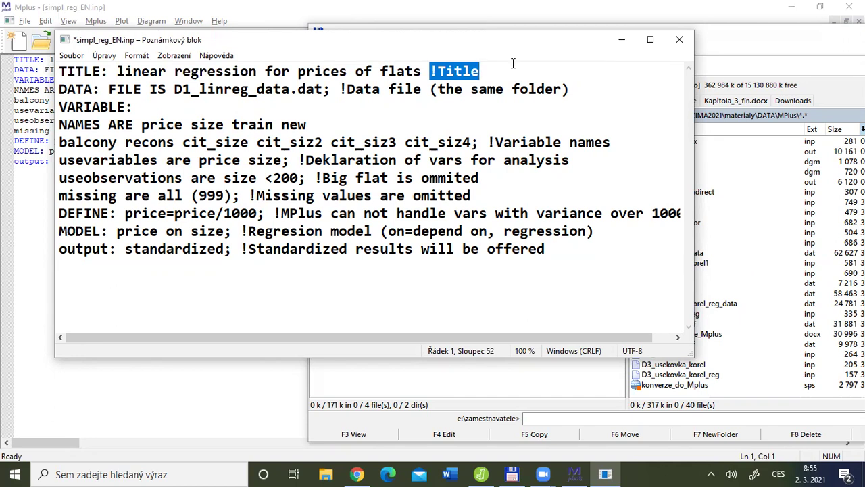
{"action": "left_click", "coordinate": [430, 70]}
{"action": "left_click_drag", "start_coordinate": [431, 70], "coordinate": [496, 72]}
{"action": "left_click_drag", "start_coordinate": [340, 88], "coordinate": [570, 91]}
{"action": "left_click_drag", "start_coordinate": [488, 142], "coordinate": [640, 145]}
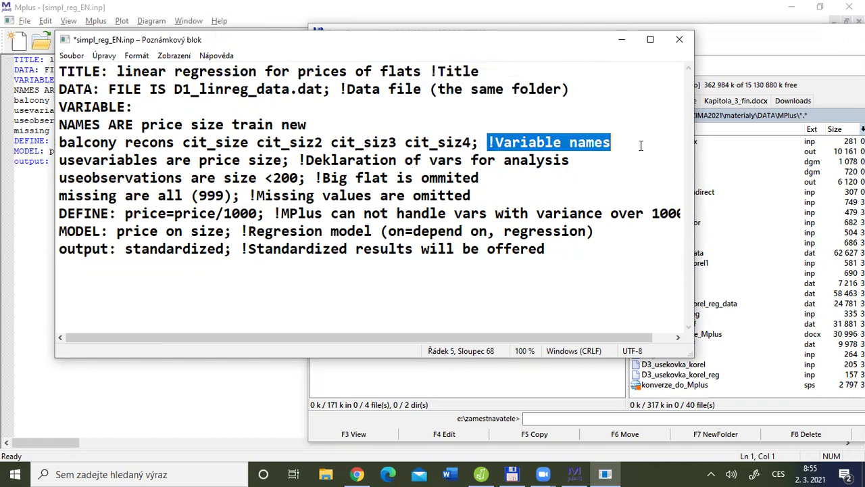
{"action": "left_click", "coordinate": [303, 159]}
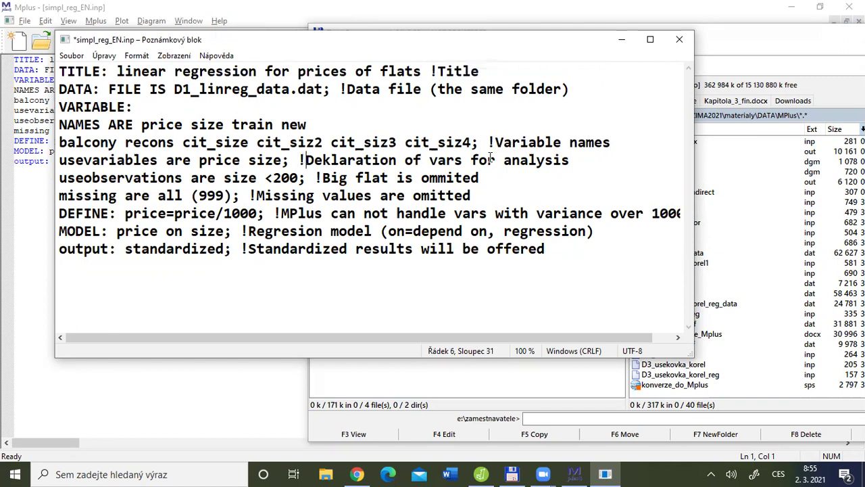
{"action": "left_click_drag", "start_coordinate": [492, 158], "coordinate": [598, 162]}
Step: Examine the DATA: FILE IS statement and locate D1_linreg_data.dat in the same Total Commander folder
{"action": "left_click", "coordinate": [95, 89]}
{"action": "left_click_drag", "start_coordinate": [59, 90], "coordinate": [331, 90]}
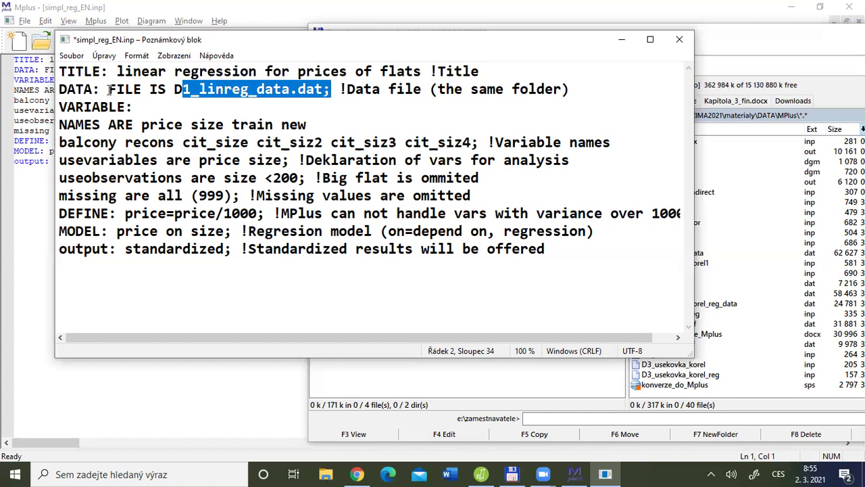
{"action": "left_click", "coordinate": [108, 89]}
{"action": "left_click_drag", "start_coordinate": [109, 89], "coordinate": [334, 98]}
{"action": "left_click", "coordinate": [175, 89]}
{"action": "key", "text": "alt+Tab"}
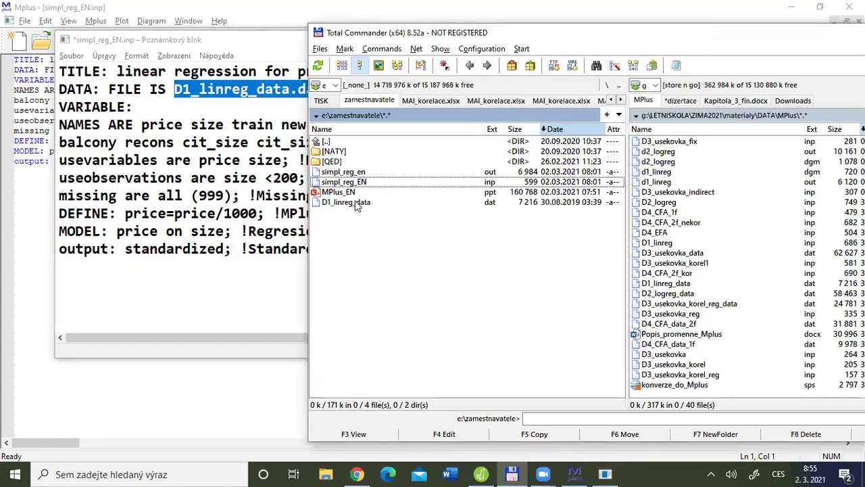
{"action": "key", "text": "alt+Tab"}
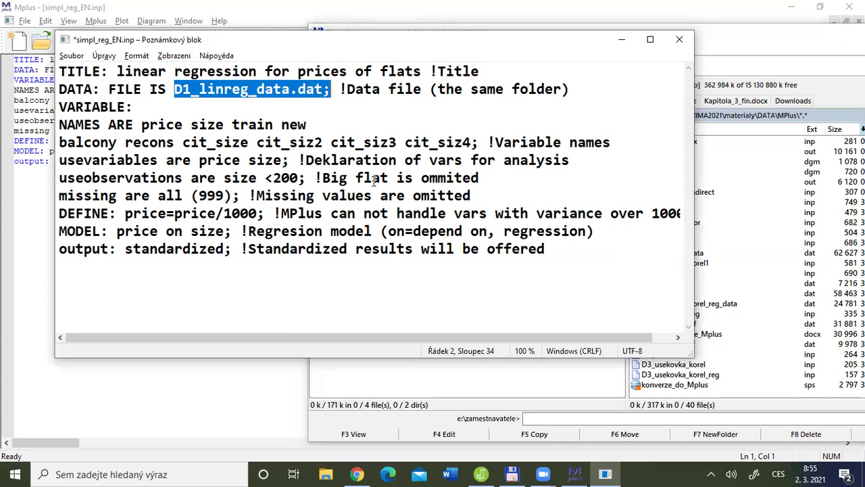
{"action": "left_click", "coordinate": [176, 92]}
{"action": "left_click_drag", "start_coordinate": [175, 92], "coordinate": [336, 90]}
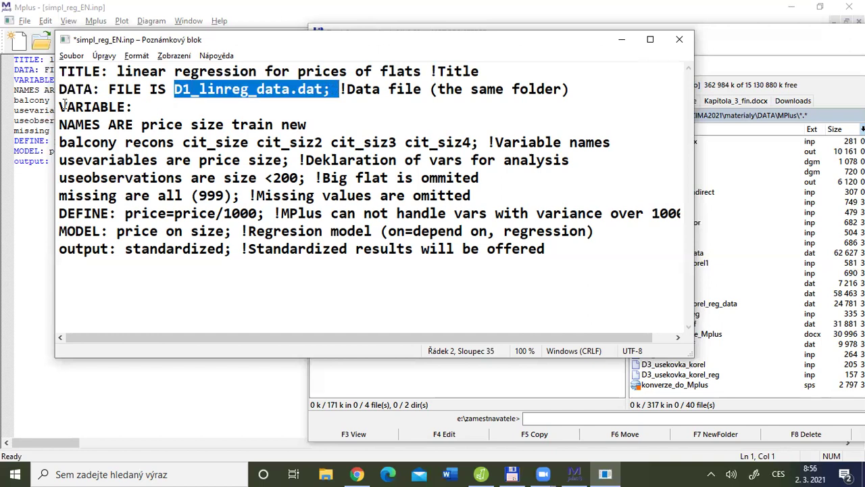
Step: Highlight the VARIABLE command, its NAMES ARE keyword and the first variable names
{"action": "left_click_drag", "start_coordinate": [60, 107], "coordinate": [174, 100]}
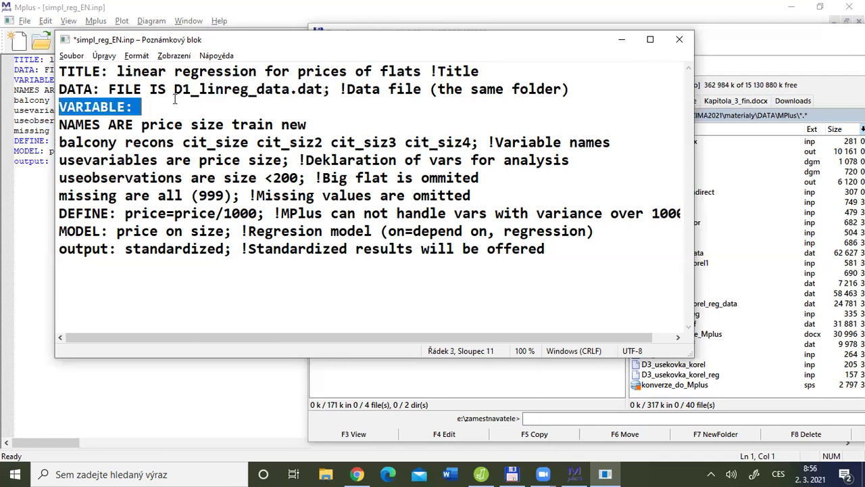
{"action": "left_click", "coordinate": [59, 125]}
{"action": "left_click_drag", "start_coordinate": [61, 125], "coordinate": [144, 119]}
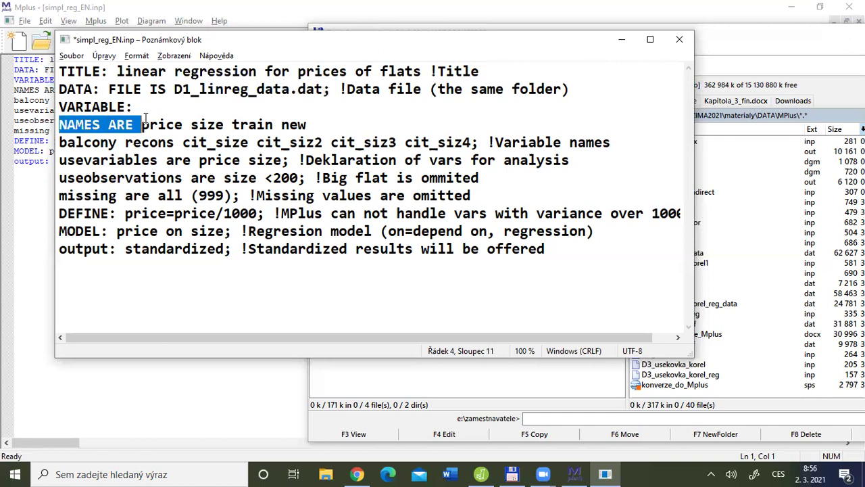
{"action": "left_click", "coordinate": [67, 125]}
{"action": "left_click_drag", "start_coordinate": [59, 125], "coordinate": [274, 124]}
{"action": "left_click", "coordinate": [143, 126]}
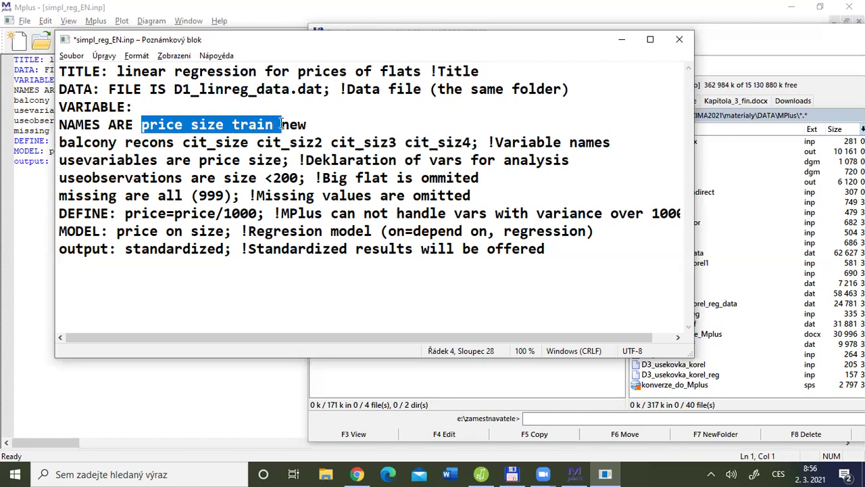
Step: Go through the listed variables one by one from price to cit_siz4, and highlight the !Variable names comment
{"action": "left_click", "coordinate": [166, 125]}
{"action": "left_click", "coordinate": [208, 124]}
{"action": "left_click", "coordinate": [250, 125]}
{"action": "left_click", "coordinate": [298, 125]}
{"action": "left_click", "coordinate": [123, 141]}
{"action": "left_click", "coordinate": [150, 142]}
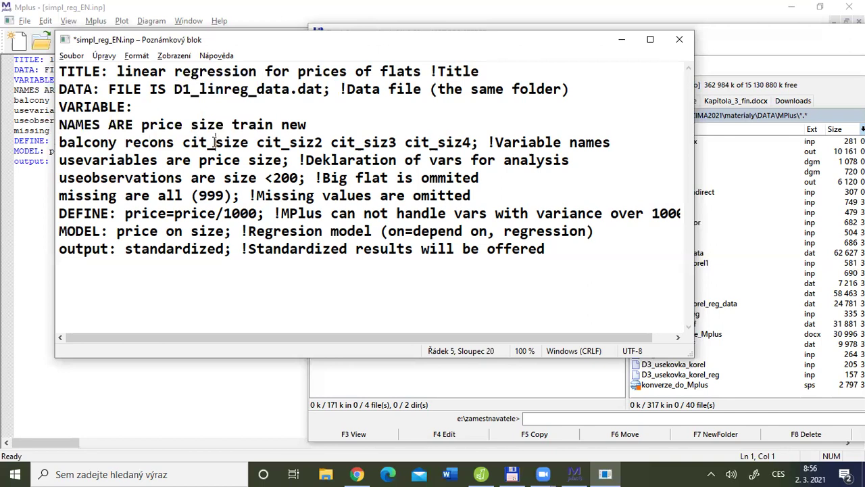
{"action": "left_click", "coordinate": [273, 142]}
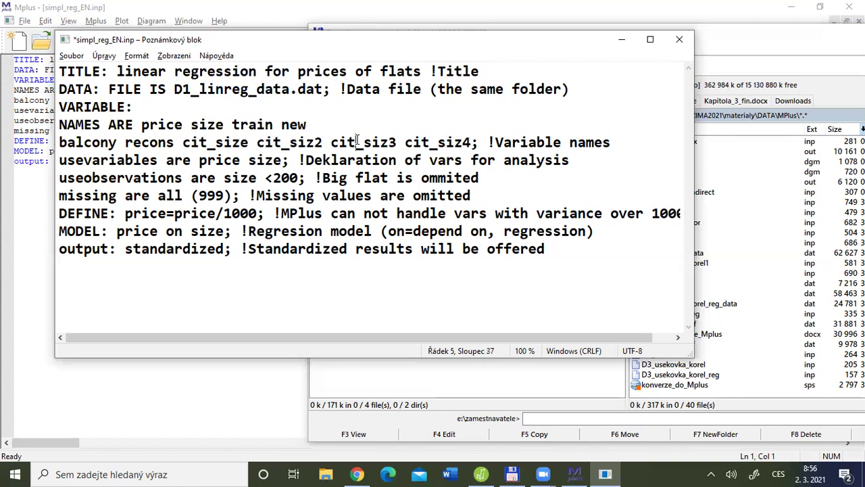
{"action": "left_click", "coordinate": [435, 142]}
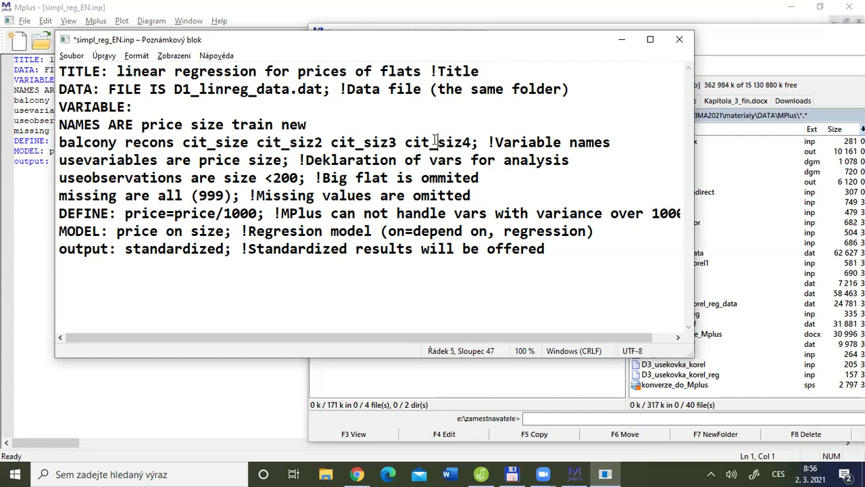
{"action": "left_click", "coordinate": [490, 142]}
{"action": "left_click_drag", "start_coordinate": [490, 142], "coordinate": [618, 146]}
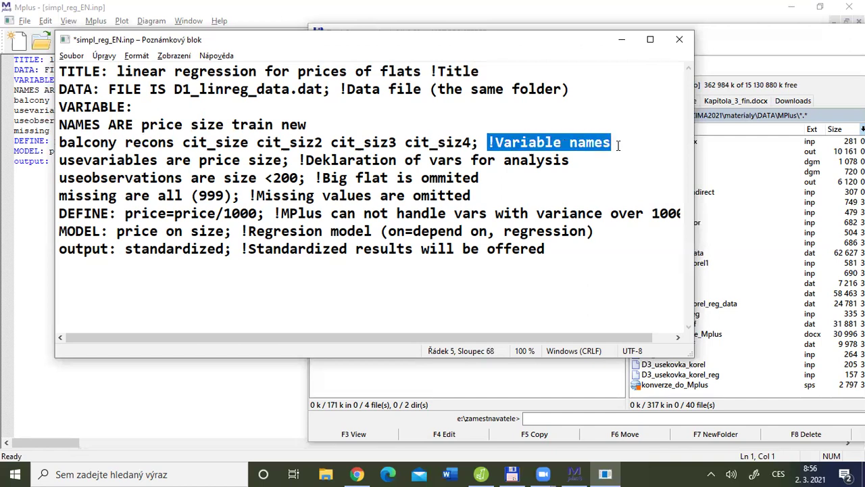
Step: Highlight the "usevariables are price size;" statement and its variables
{"action": "left_click", "coordinate": [60, 160]}
{"action": "left_click_drag", "start_coordinate": [60, 160], "coordinate": [270, 160]}
{"action": "left_click_drag", "start_coordinate": [289, 160], "coordinate": [295, 160]}
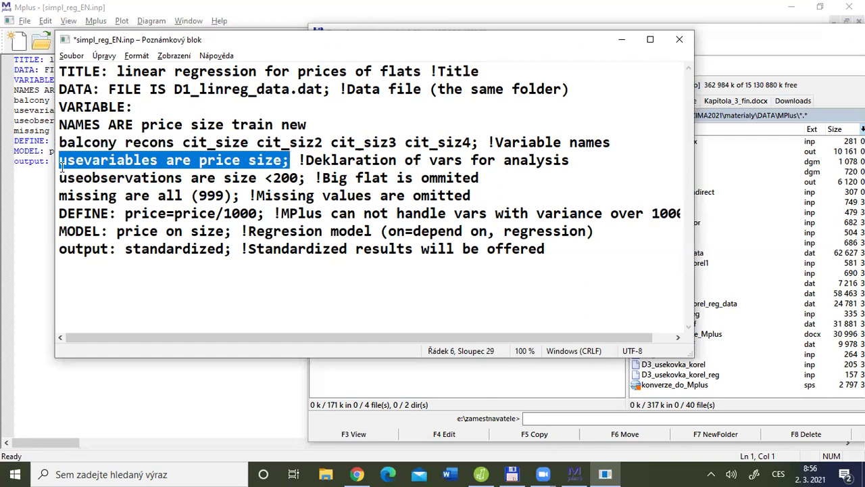
{"action": "left_click_drag", "start_coordinate": [60, 161], "coordinate": [291, 160]}
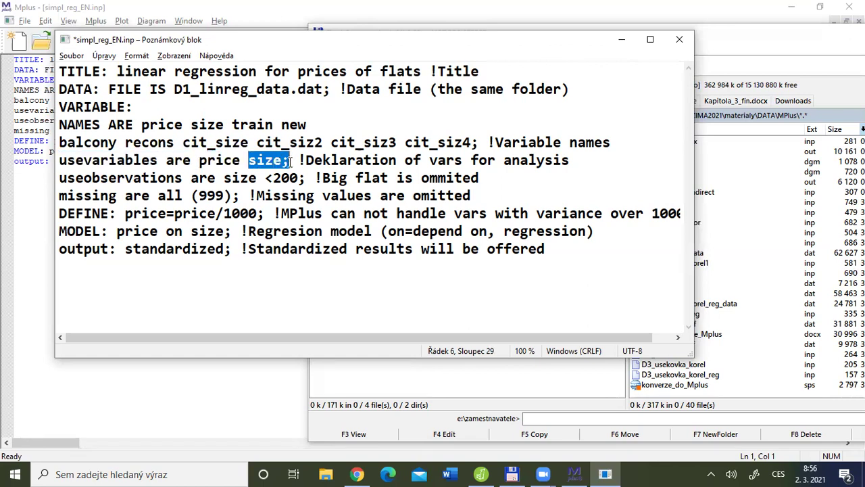
Step: Correct the comment word "Deklaration" to "Declaration" on the usevariables line and highlight the comment
{"action": "left_click", "coordinate": [331, 160]}
{"action": "key", "text": "BackSpace"}
{"action": "type", "text": "c"}
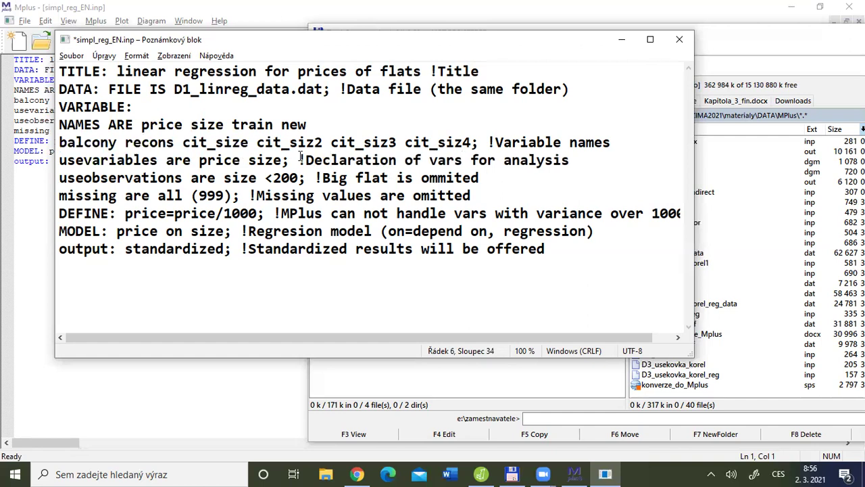
{"action": "left_click_drag", "start_coordinate": [299, 160], "coordinate": [603, 155]}
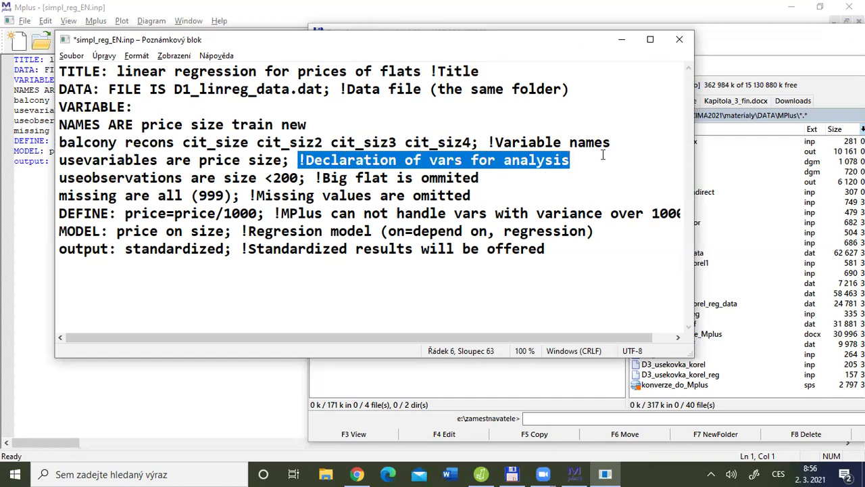
Step: Highlight the "useobservations are size <200;" statement, its size condition and its comment
{"action": "left_click", "coordinate": [61, 178]}
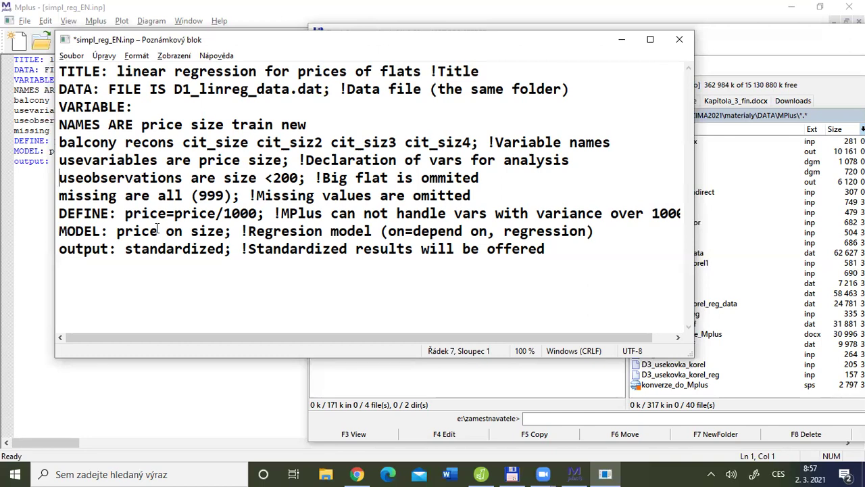
{"action": "key", "text": "ctrl+shift+Right"}
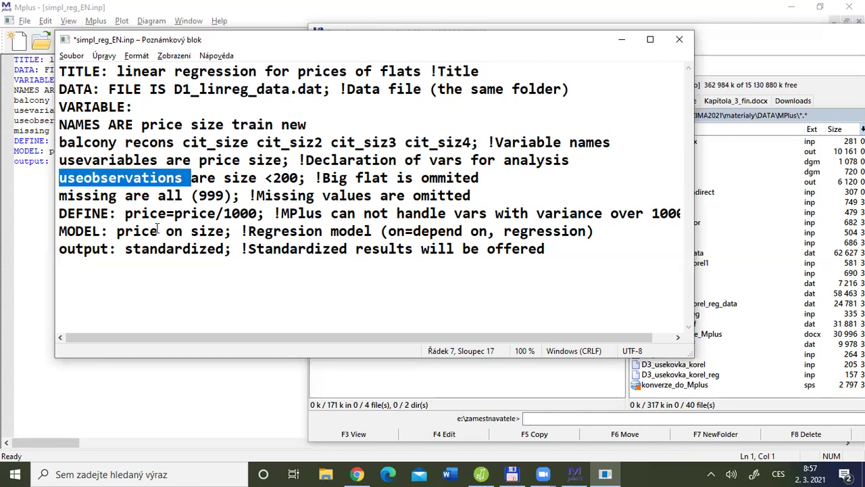
{"action": "key", "text": "ctrl+shift+Right"}
{"action": "key", "text": "ctrl+shift+Right"}
{"action": "key", "text": "ctrl+shift+Right"}
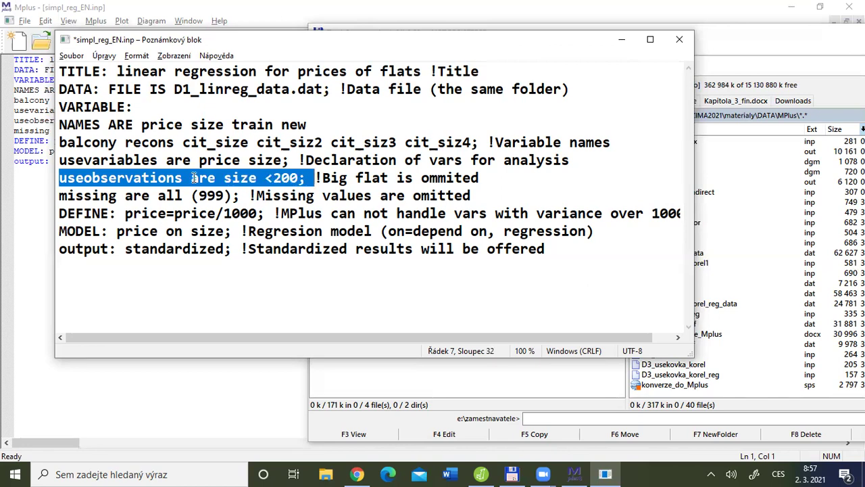
{"action": "left_click_drag", "start_coordinate": [225, 178], "coordinate": [309, 178]}
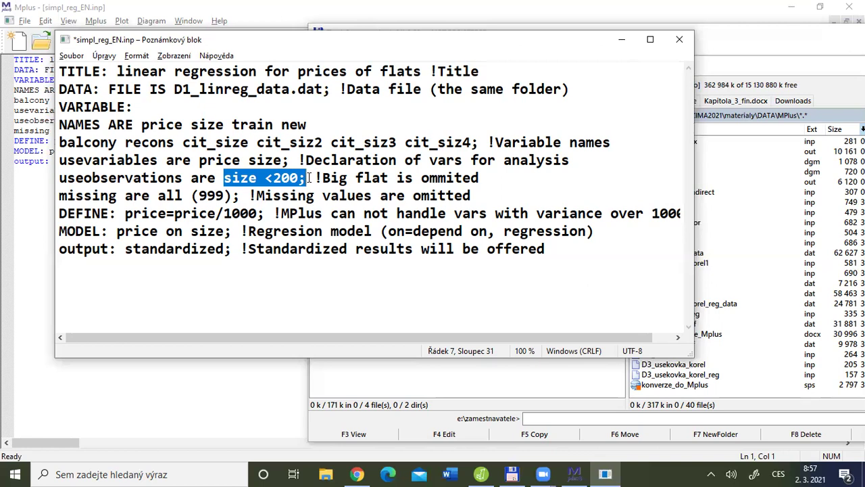
{"action": "left_click_drag", "start_coordinate": [66, 178], "coordinate": [307, 177]}
{"action": "left_click_drag", "start_coordinate": [60, 177], "coordinate": [484, 183]}
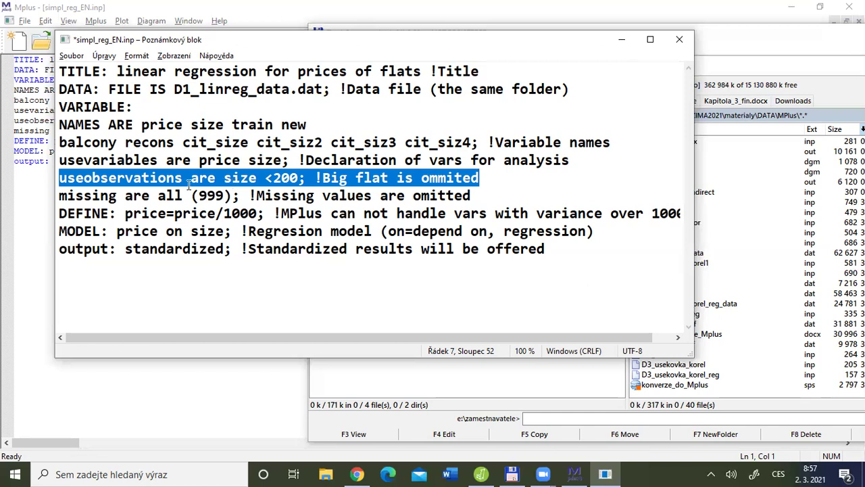
Step: Highlight the "missing are all (999);" line with its comment and the missing-value code 999
{"action": "left_click_drag", "start_coordinate": [61, 195], "coordinate": [284, 193]}
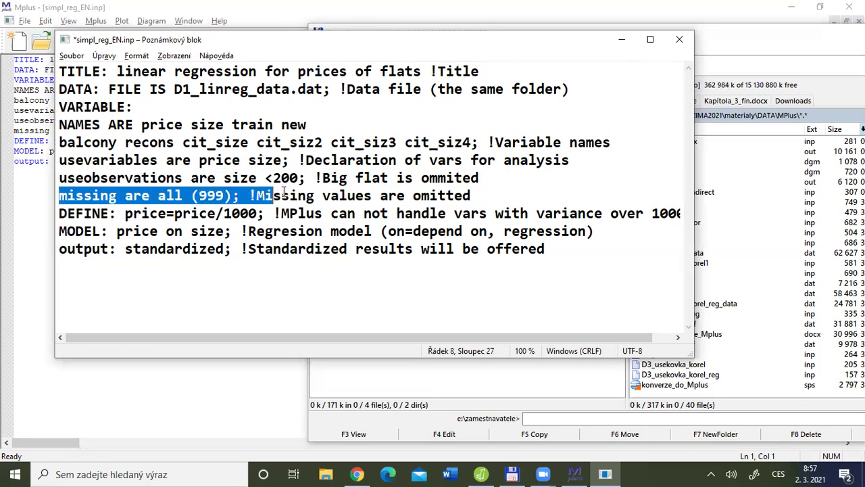
{"action": "left_click_drag", "start_coordinate": [477, 179], "coordinate": [497, 196]}
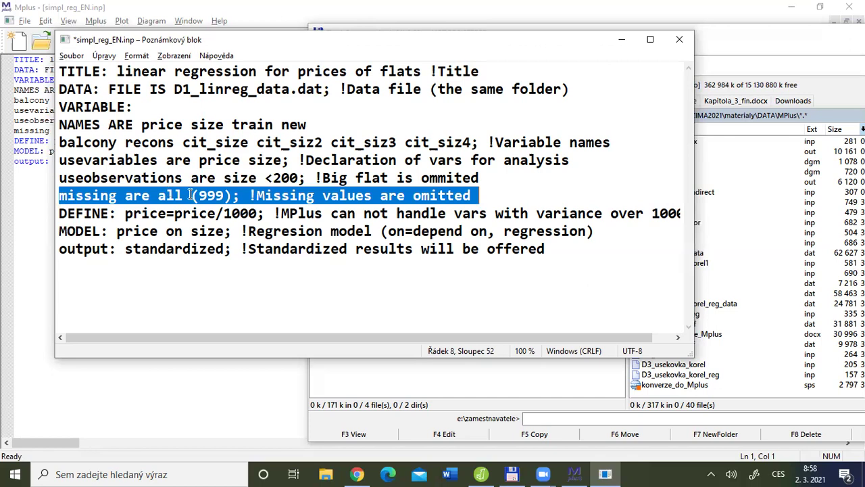
{"action": "left_click_drag", "start_coordinate": [198, 195], "coordinate": [224, 194]}
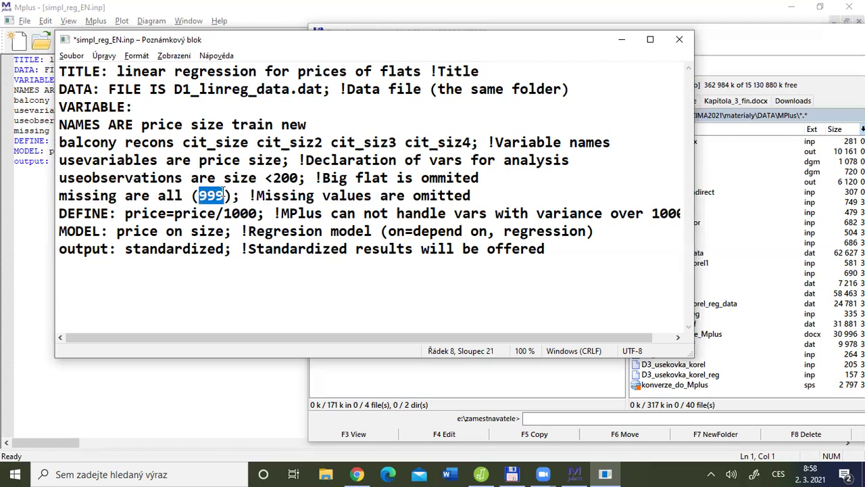
{"action": "left_click_drag", "start_coordinate": [60, 195], "coordinate": [496, 196]}
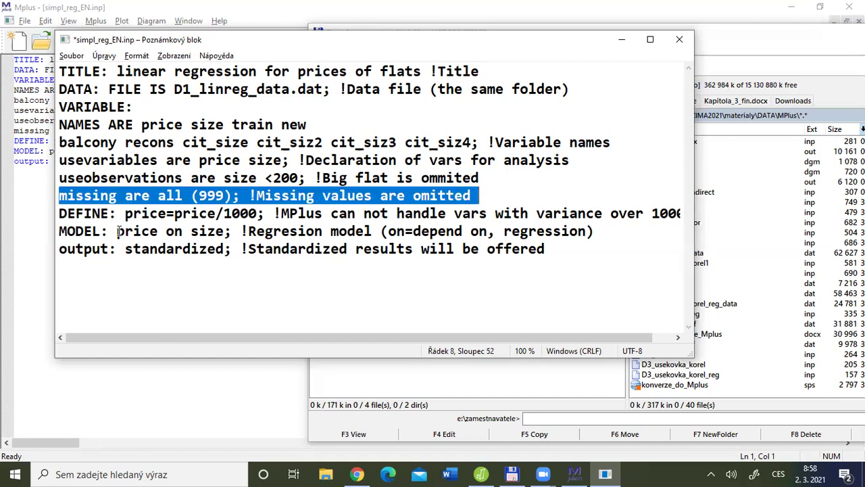
Step: Widen the Notepad window to fit the whole DEFINE line, and highlight the command and its comment on variance
{"action": "left_click", "coordinate": [60, 213]}
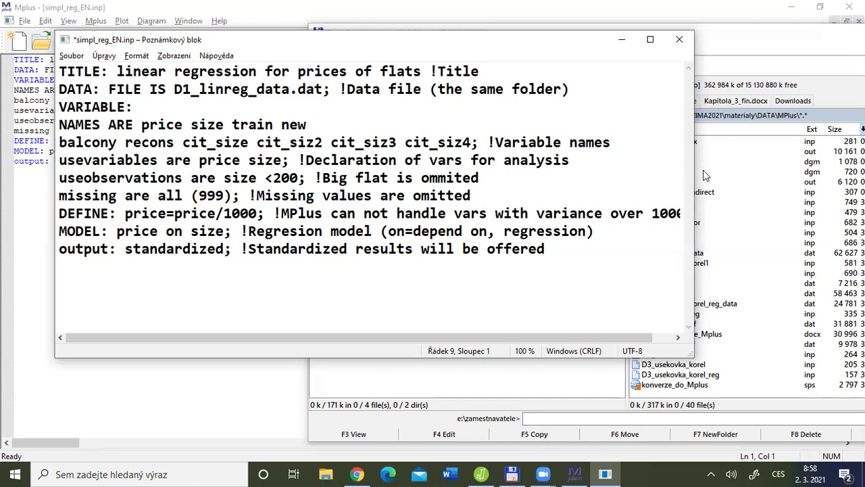
{"action": "left_click_drag", "start_coordinate": [696, 171], "coordinate": [845, 164]}
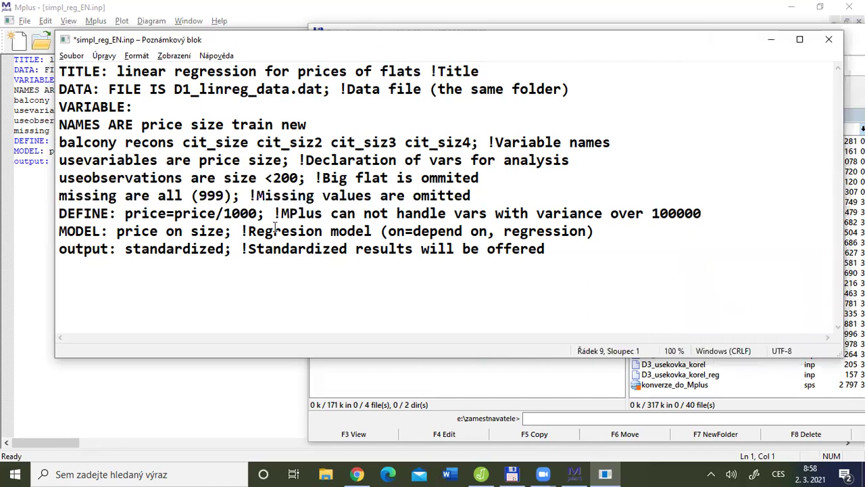
{"action": "left_click_drag", "start_coordinate": [59, 213], "coordinate": [206, 214]}
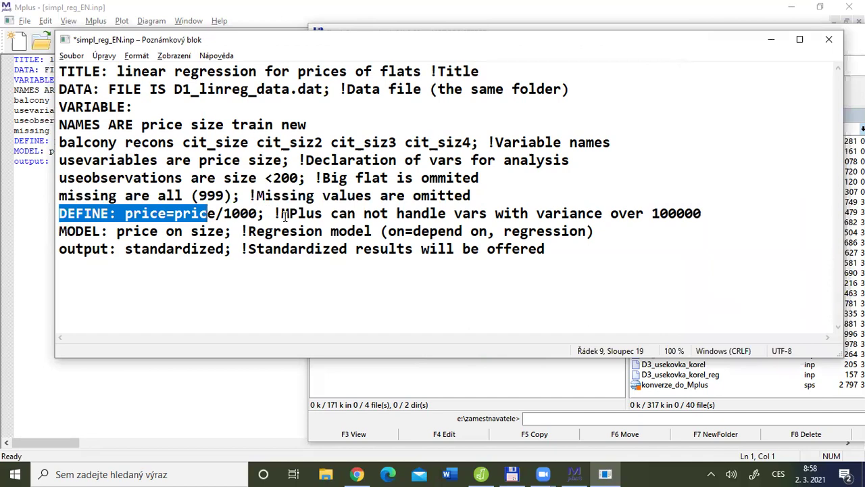
{"action": "left_click_drag", "start_coordinate": [281, 213], "coordinate": [478, 214]}
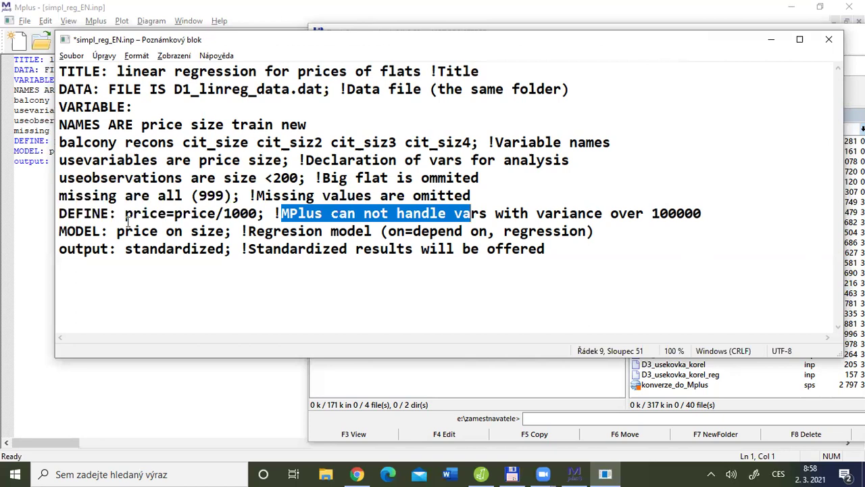
Step: Highlight the parts of price=price/1000 in the DEFINE statement one by one, followed by the expression with its comment
{"action": "left_click_drag", "start_coordinate": [124, 214], "coordinate": [169, 214]}
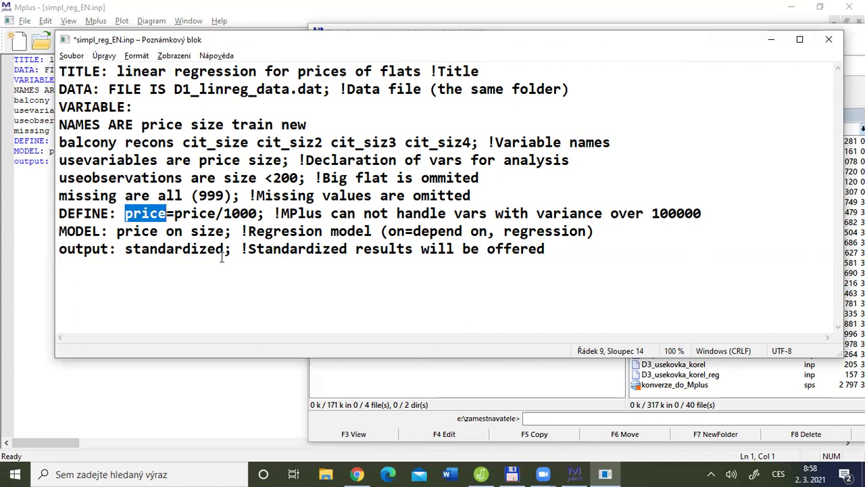
{"action": "left_click_drag", "start_coordinate": [58, 213], "coordinate": [218, 214]}
{"action": "left_click", "coordinate": [175, 214]}
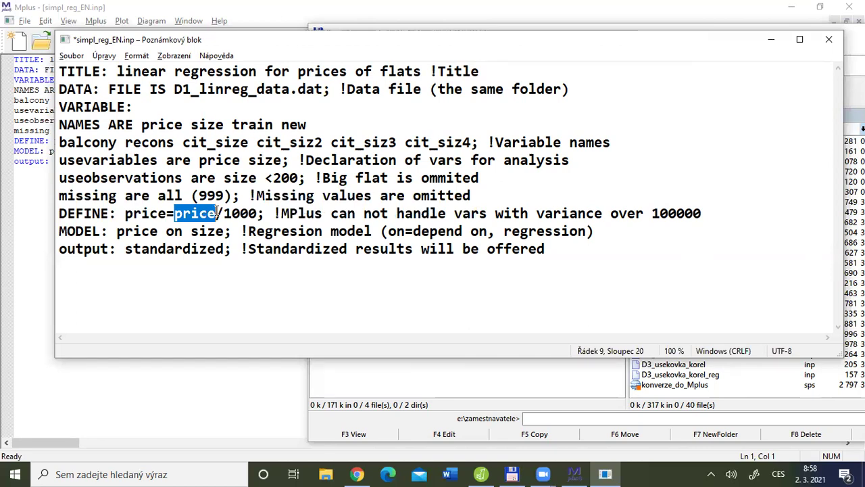
{"action": "left_click_drag", "start_coordinate": [223, 214], "coordinate": [272, 213]}
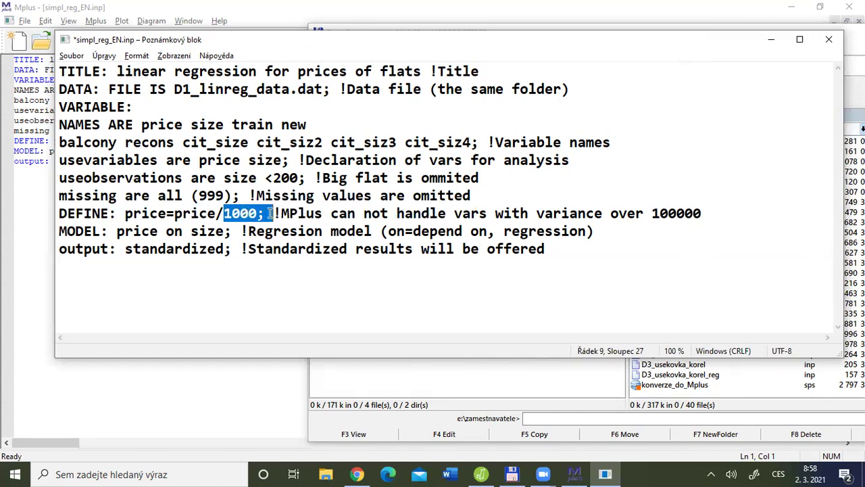
{"action": "left_click_drag", "start_coordinate": [133, 213], "coordinate": [173, 214]}
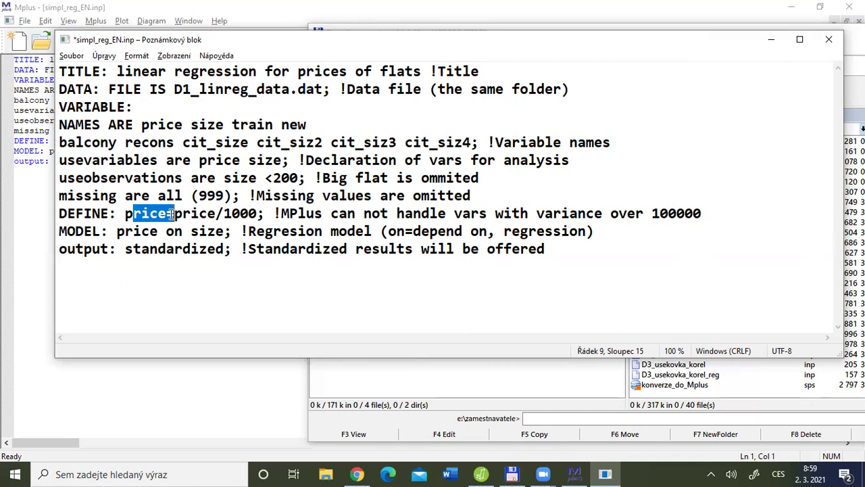
{"action": "left_click_drag", "start_coordinate": [172, 213], "coordinate": [701, 210]}
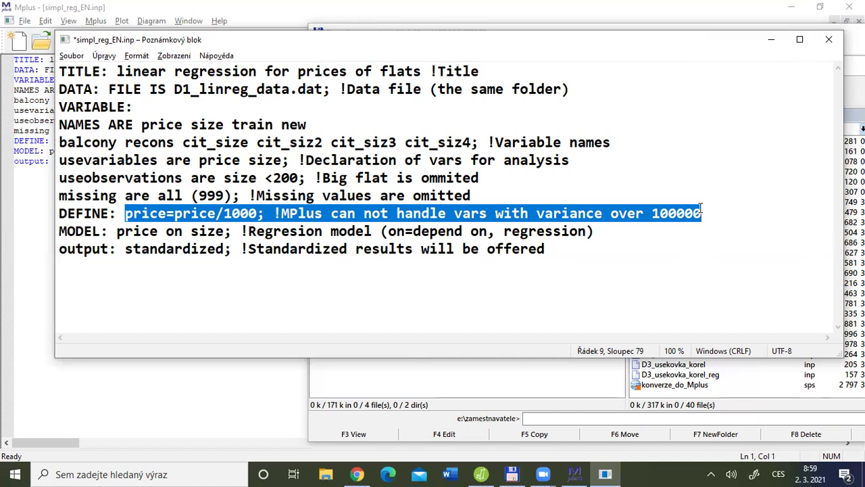
Step: Highlight the "MODEL: price on size;" statement and its keyword "on"
{"action": "left_click_drag", "start_coordinate": [59, 233], "coordinate": [632, 215]}
{"action": "left_click_drag", "start_coordinate": [60, 233], "coordinate": [241, 233]}
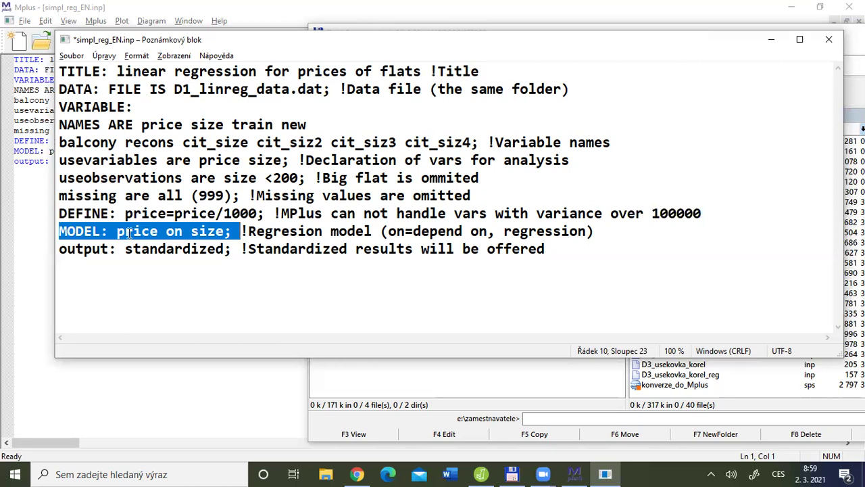
{"action": "left_click_drag", "start_coordinate": [116, 234], "coordinate": [231, 231]}
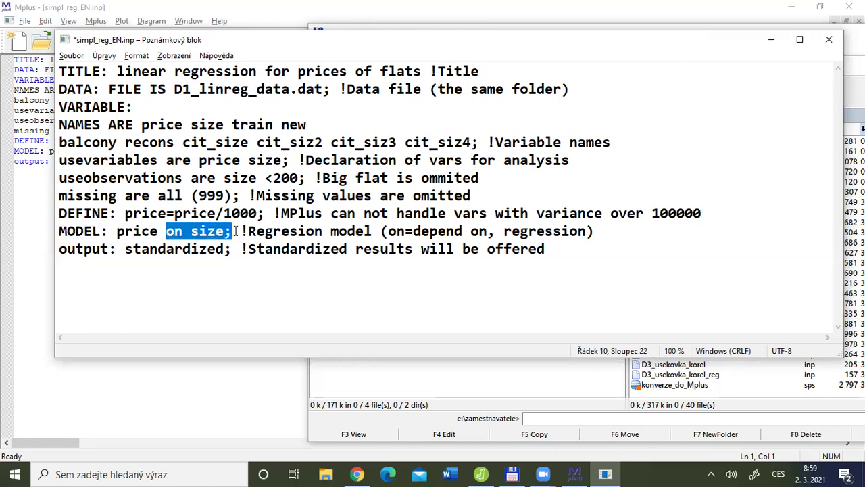
{"action": "left_click_drag", "start_coordinate": [59, 231], "coordinate": [234, 231]}
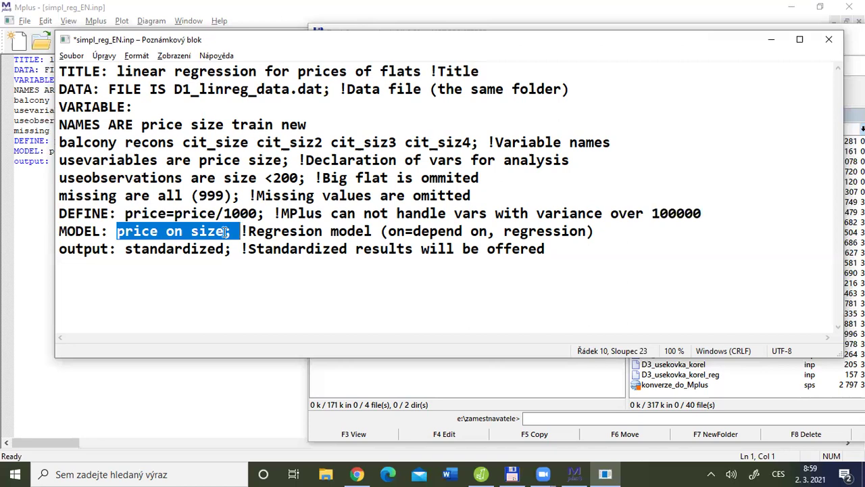
{"action": "left_click", "coordinate": [165, 232]}
{"action": "left_click_drag", "start_coordinate": [167, 231], "coordinate": [183, 231]}
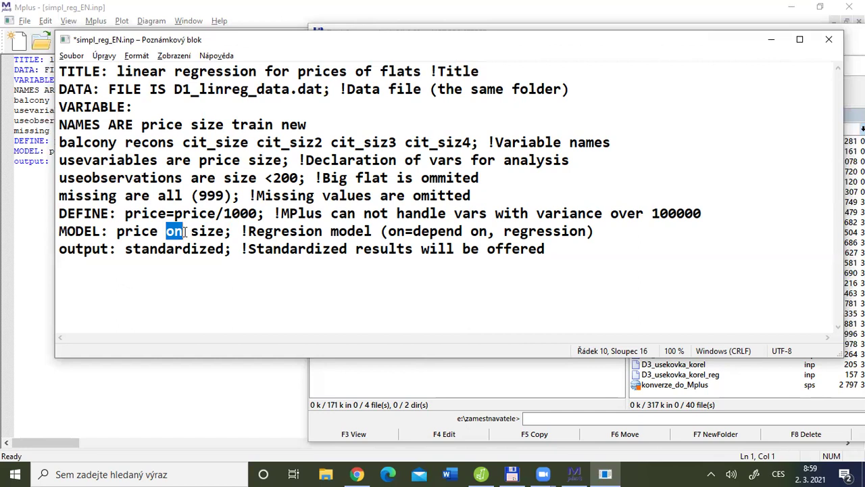
Step: Highlight the "output: standardized;" line, and close the Notepad file without saving to return to Mplus
{"action": "left_click_drag", "start_coordinate": [59, 249], "coordinate": [330, 244]}
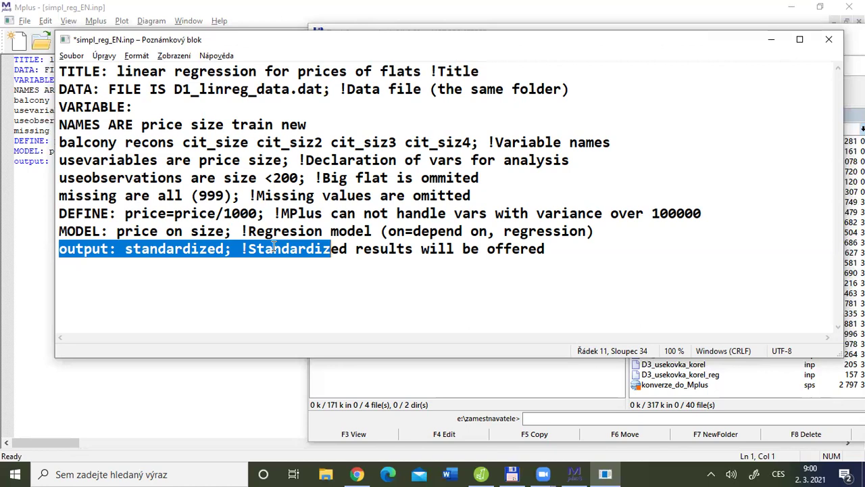
{"action": "left_click", "coordinate": [829, 42]}
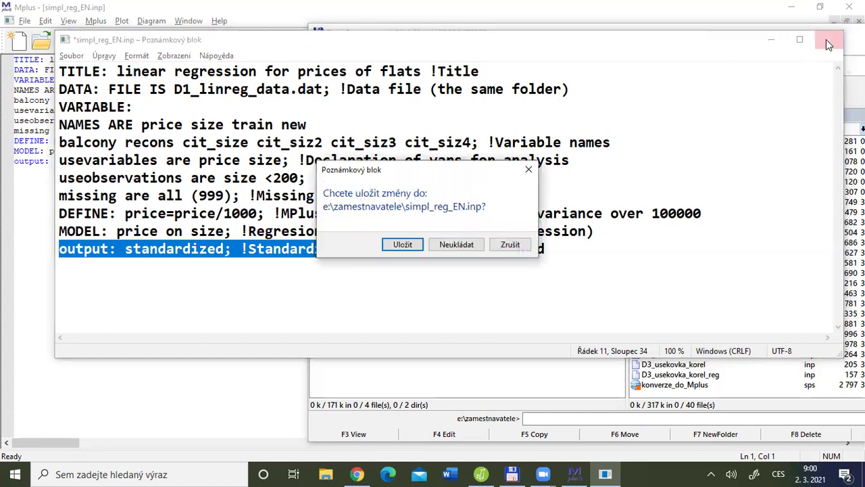
{"action": "left_click", "coordinate": [451, 245]}
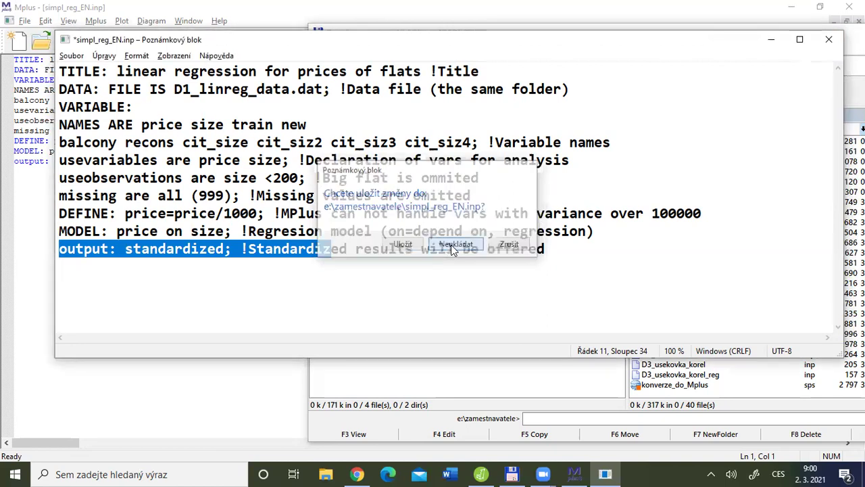
{"action": "left_click", "coordinate": [105, 152]}
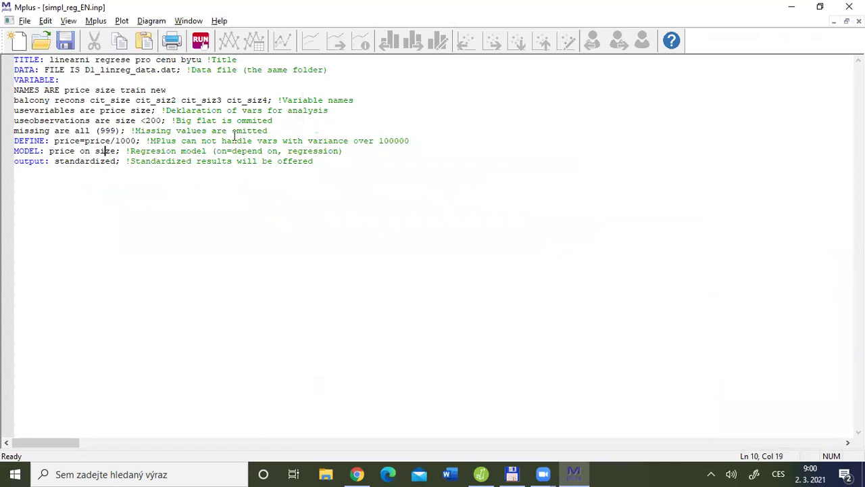
Step: Go through the command keywords TITLE, DATA, VARIABLE, DEFINE, MODEL and output in the Mplus input file
{"action": "left_click", "coordinate": [17, 61]}
{"action": "left_click_drag", "start_coordinate": [14, 61], "coordinate": [39, 70]}
{"action": "left_click", "coordinate": [8, 76]}
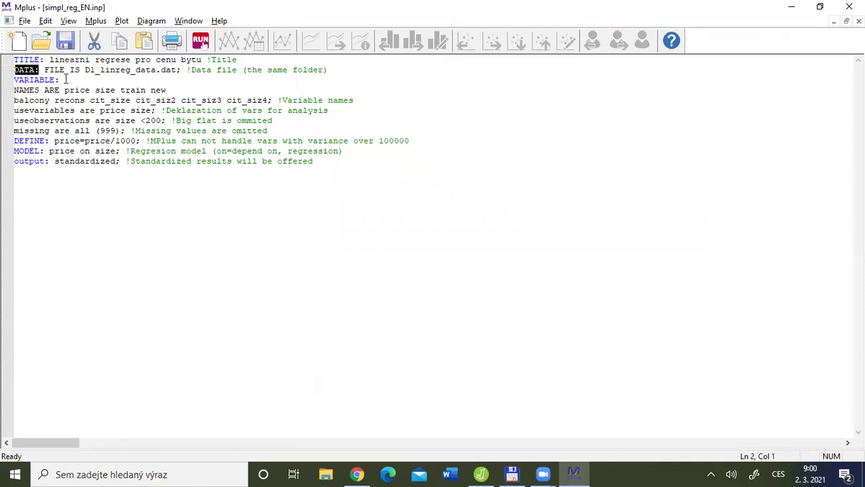
{"action": "left_click", "coordinate": [7, 69], "text": "shift"}
{"action": "left_click", "coordinate": [7, 81], "text": "shift"}
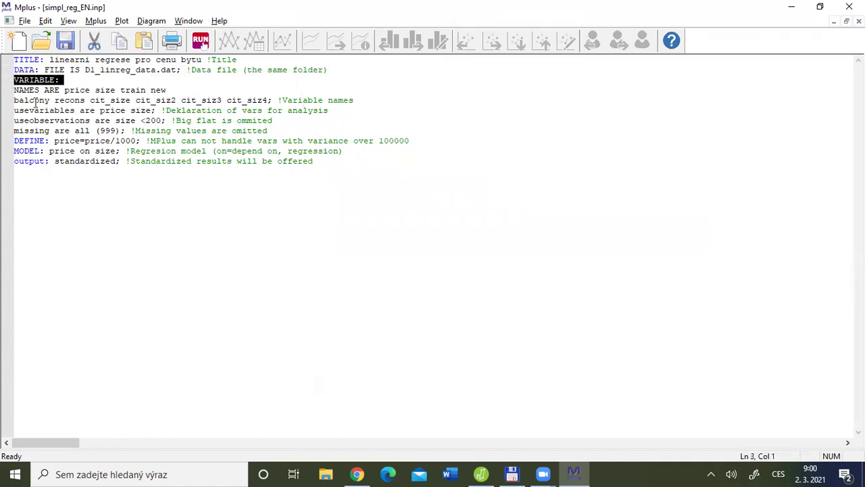
{"action": "left_click", "coordinate": [14, 60]}
{"action": "left_click", "coordinate": [25, 67]}
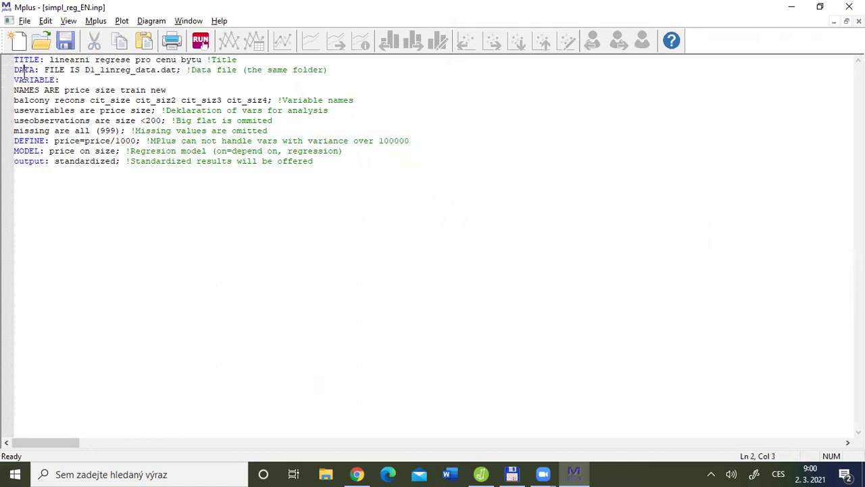
{"action": "left_click", "coordinate": [29, 140]}
{"action": "left_click", "coordinate": [24, 151]}
{"action": "left_click", "coordinate": [35, 161]}
{"action": "left_click", "coordinate": [50, 161]}
{"action": "left_click", "coordinate": [6, 161], "text": "shift"}
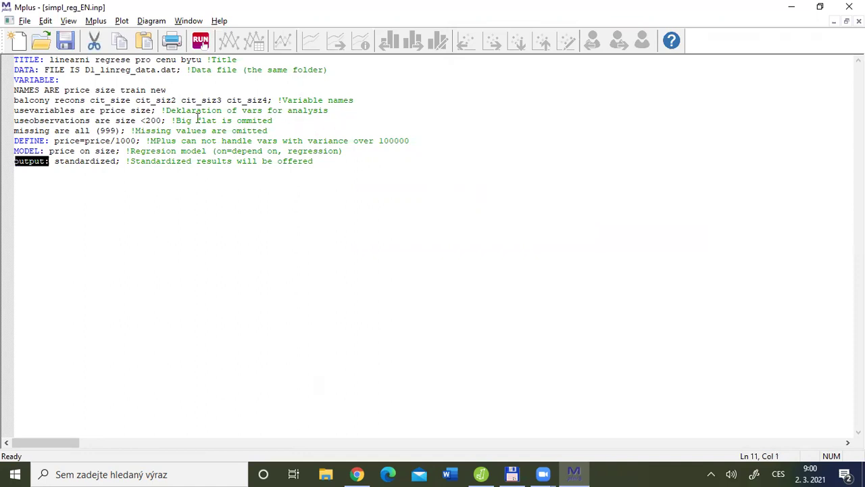
Step: Highlight the comment on the DATA line and point out the start of the usevariables comment
{"action": "left_click", "coordinate": [188, 70]}
{"action": "left_click_drag", "start_coordinate": [217, 72], "coordinate": [346, 73]}
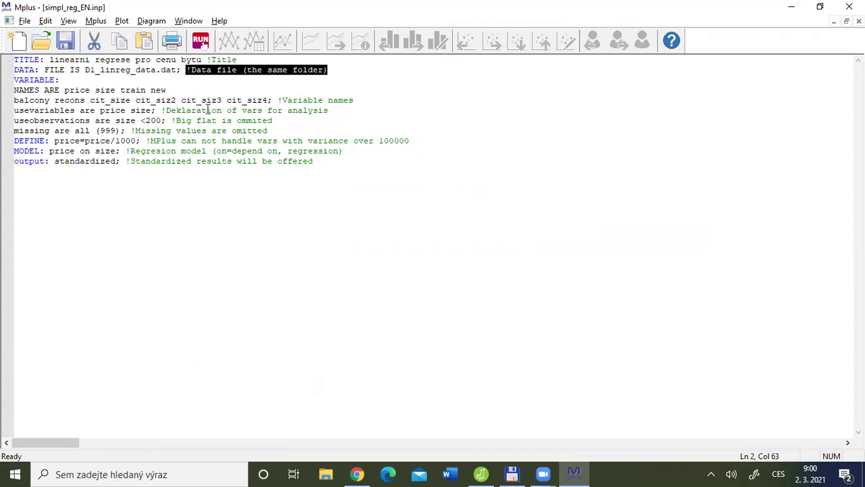
{"action": "left_click", "coordinate": [160, 110]}
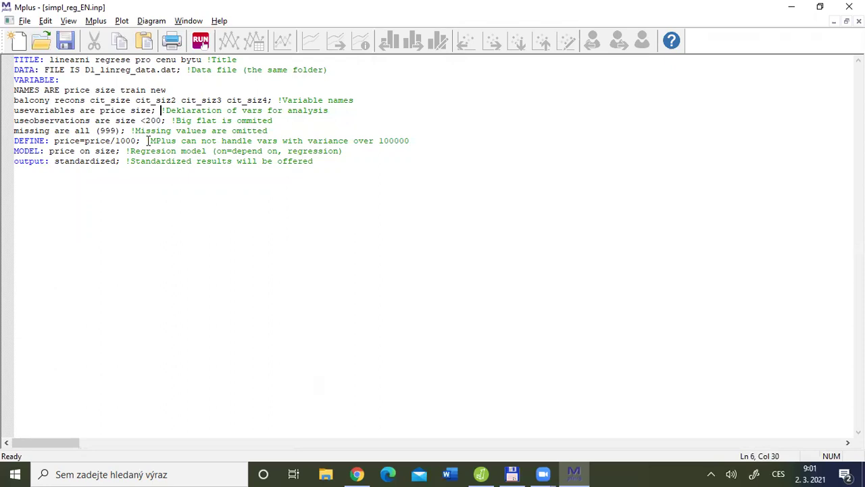
Step: Show the available Mplus run commands, and run the analysis of simpl_reg_EN.inp
{"action": "left_click", "coordinate": [204, 45]}
{"action": "left_click", "coordinate": [96, 22]}
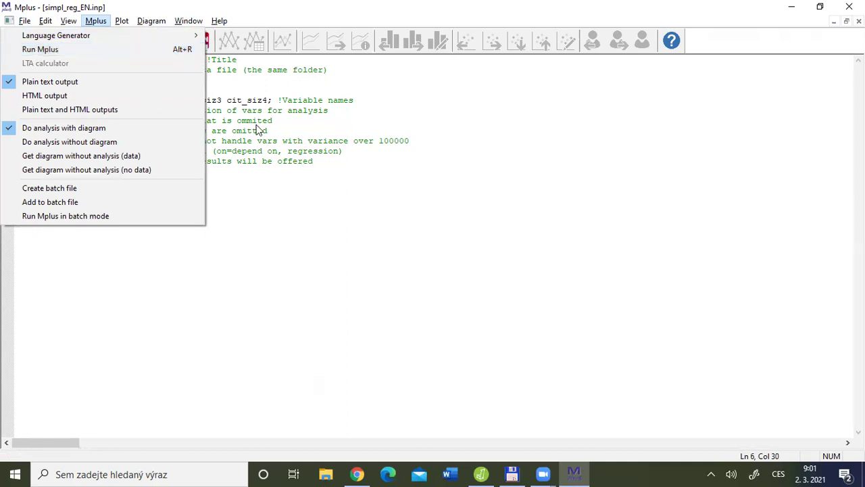
{"action": "left_click", "coordinate": [201, 42]}
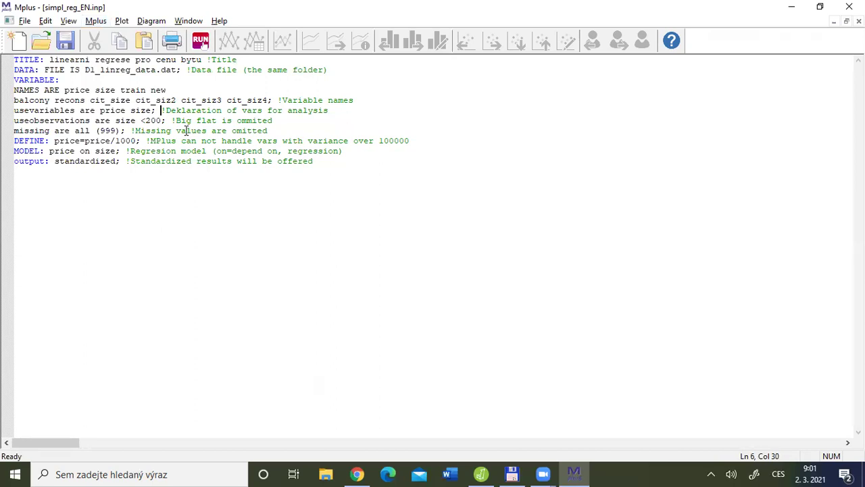
{"action": "left_click", "coordinate": [201, 42]}
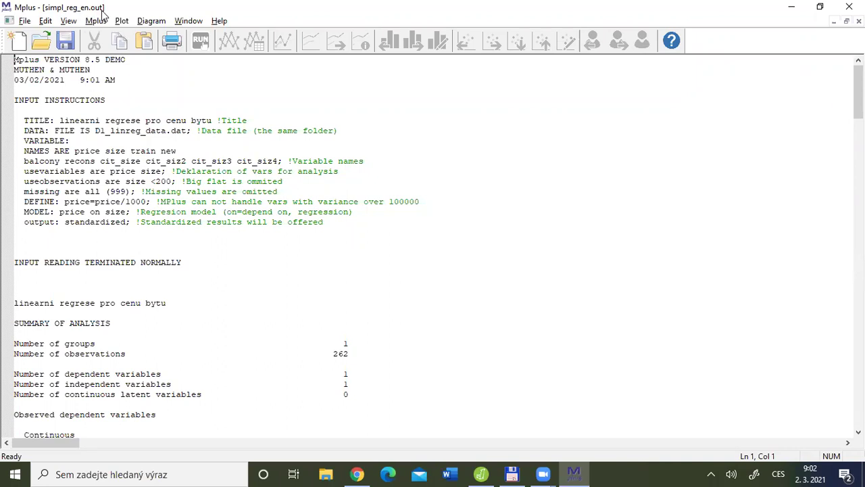
Step: Point out the simpl_reg_en.dgm file in Total Commander, and return to the Mplus output
{"action": "key", "text": "alt+Tab"}
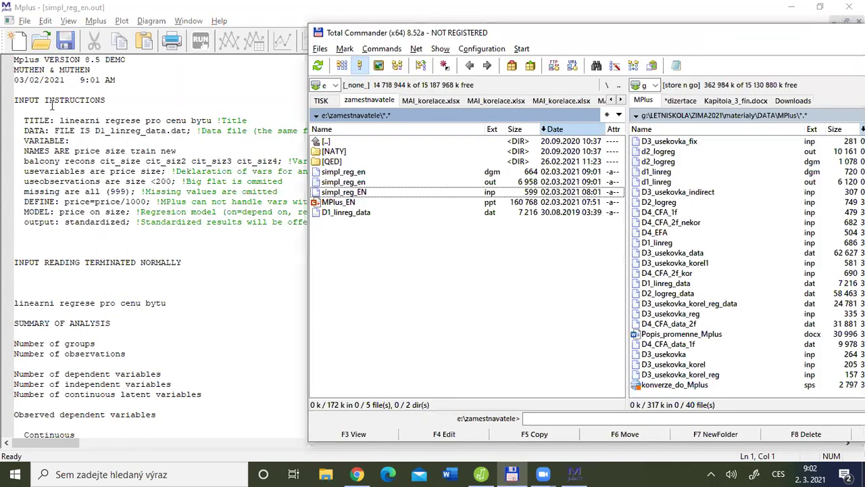
{"action": "left_click", "coordinate": [426, 173]}
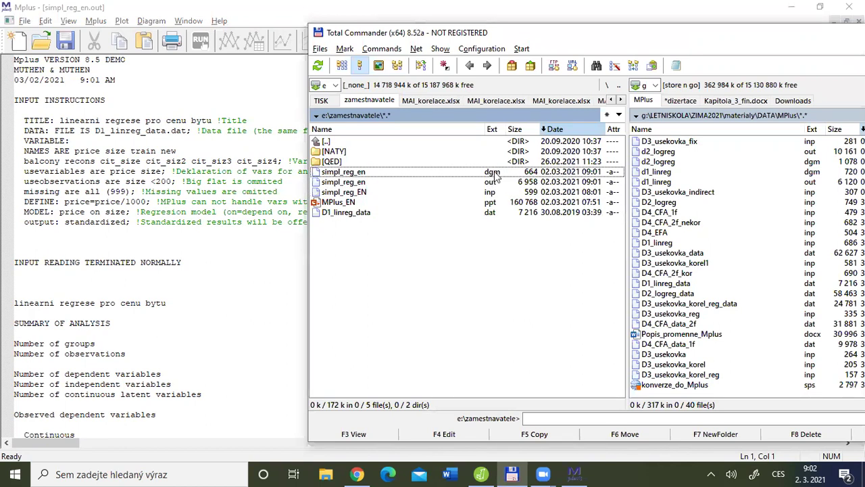
{"action": "key", "text": "alt+Tab"}
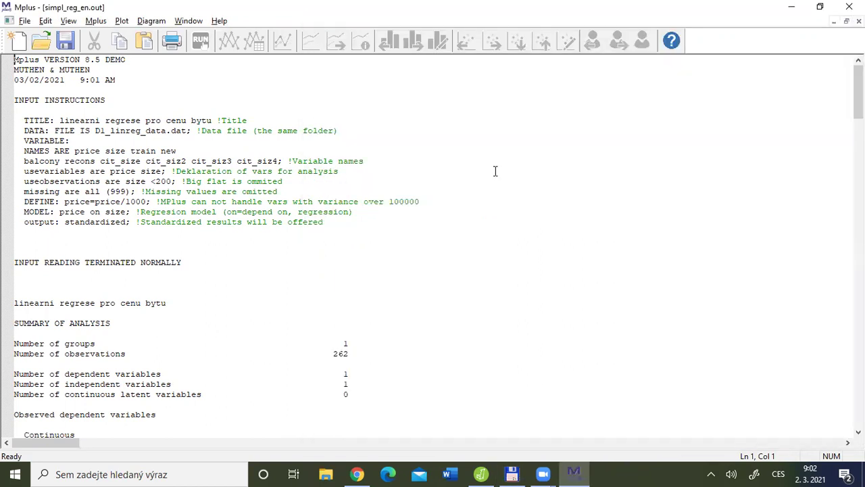
Step: Highlight the version header and the input instructions at the start of the Mplus output
{"action": "left_click", "coordinate": [160, 131]}
{"action": "left_click", "coordinate": [15, 60]}
{"action": "left_click_drag", "start_coordinate": [15, 59], "coordinate": [374, 235]}
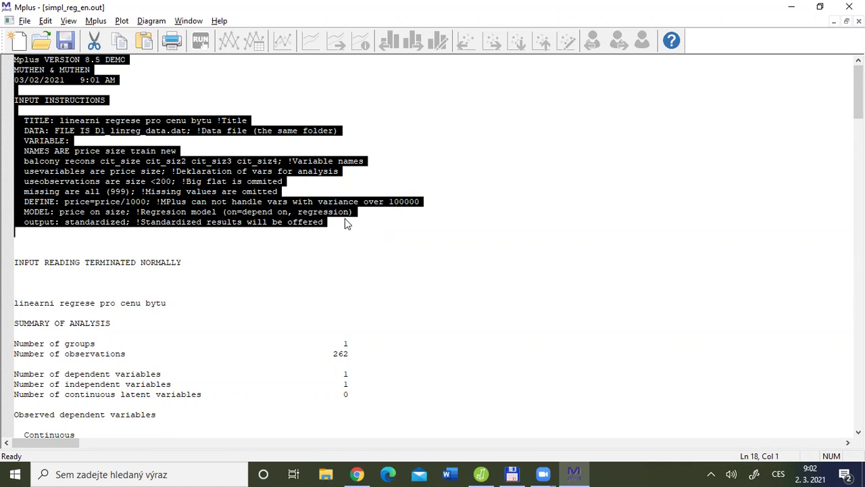
Step: Switch to Total Commander, open simpl_reg_en.out for editing in Notepad, and maximize its window
{"action": "key", "text": "alt+Tab"}
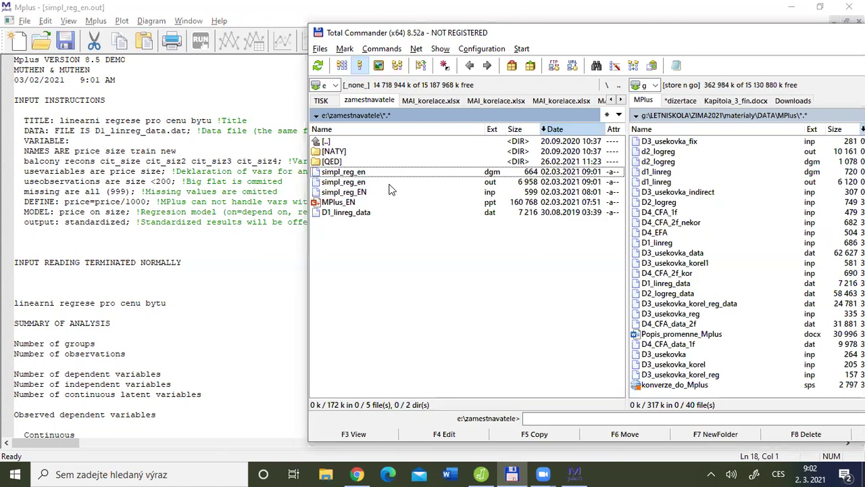
{"action": "left_click", "coordinate": [368, 183]}
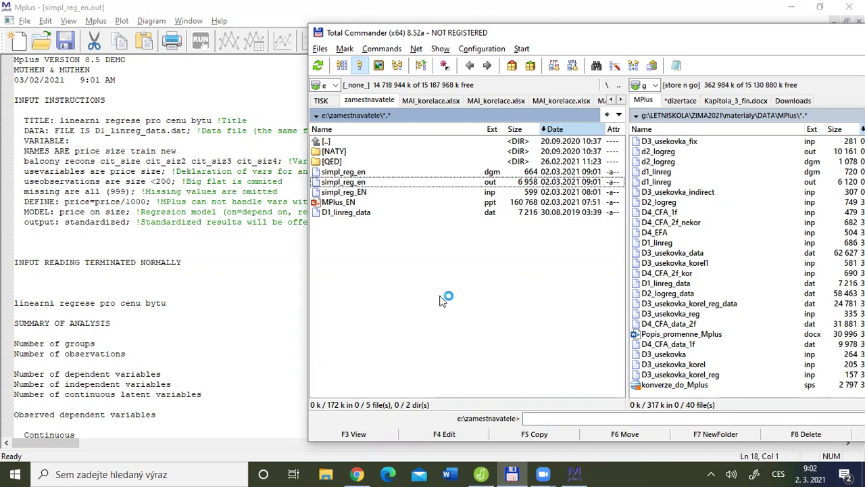
{"action": "key", "text": "F4"}
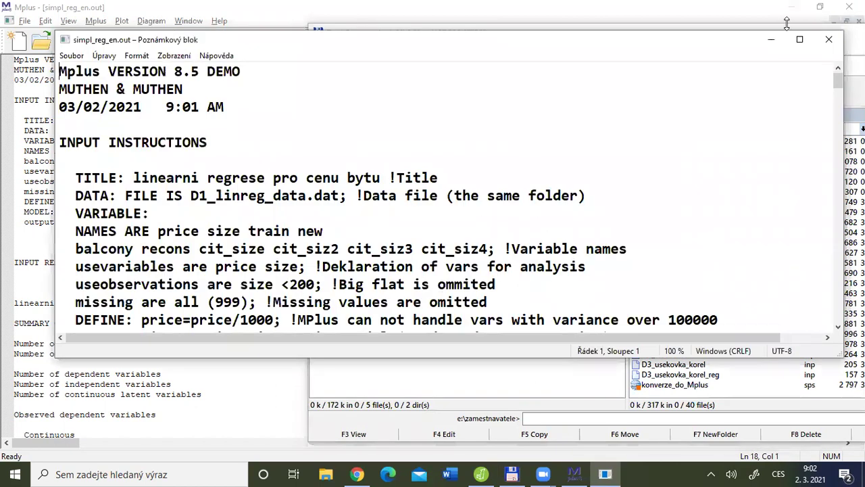
{"action": "left_click", "coordinate": [799, 39]}
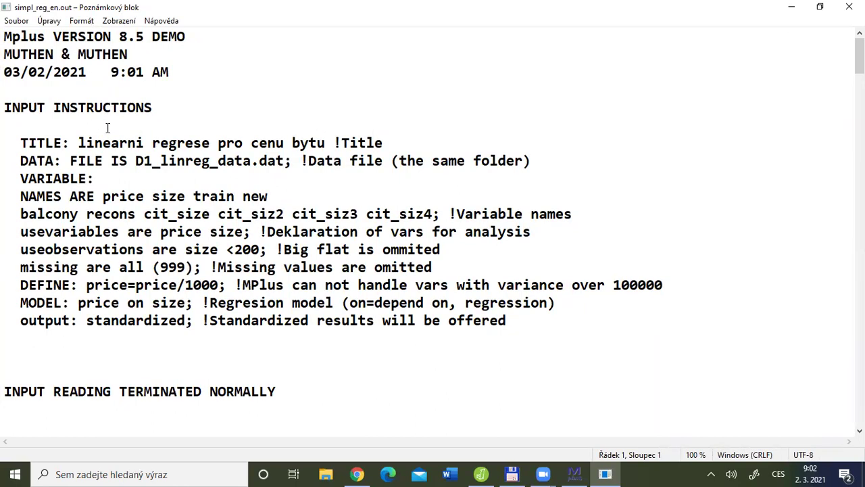
Step: Highlight the whole INPUT INSTRUCTIONS block from its heading through the "output: standardized;" line
{"action": "left_click", "coordinate": [6, 94]}
{"action": "key", "text": "Down"}
{"action": "key", "text": "shift+Down"}
{"action": "key", "text": "shift+Down"}
{"action": "key", "text": "shift+Down"}
{"action": "key", "text": "shift+Down"}
{"action": "key", "text": "shift+Down"}
{"action": "key", "text": "shift+Down"}
{"action": "key", "text": "shift+Down"}
{"action": "key", "text": "shift+Down"}
{"action": "key", "text": "shift+Down"}
{"action": "key", "text": "shift+Down"}
{"action": "key", "text": "shift+Down"}
{"action": "key", "text": "shift+Down"}
{"action": "key", "text": "shift+Down"}
{"action": "key", "text": "shift+Down"}
{"action": "key", "text": "shift+Down"}
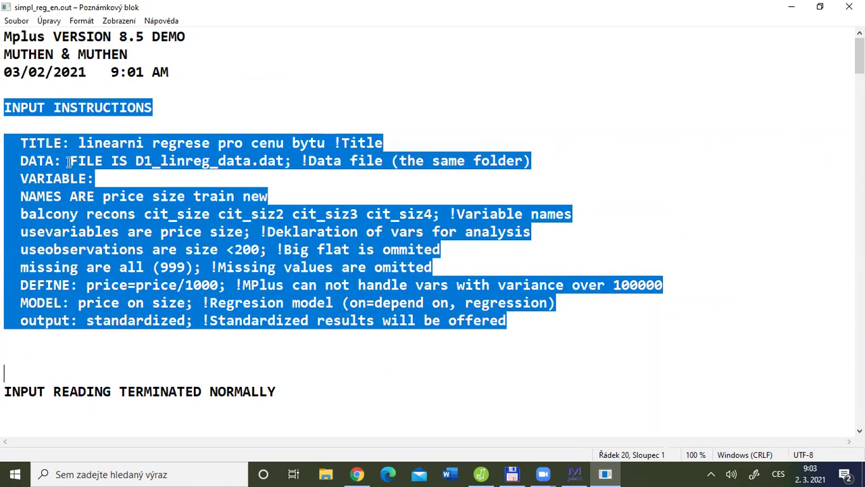
{"action": "left_click", "coordinate": [9, 89]}
{"action": "left_click_drag", "start_coordinate": [9, 89], "coordinate": [586, 319]}
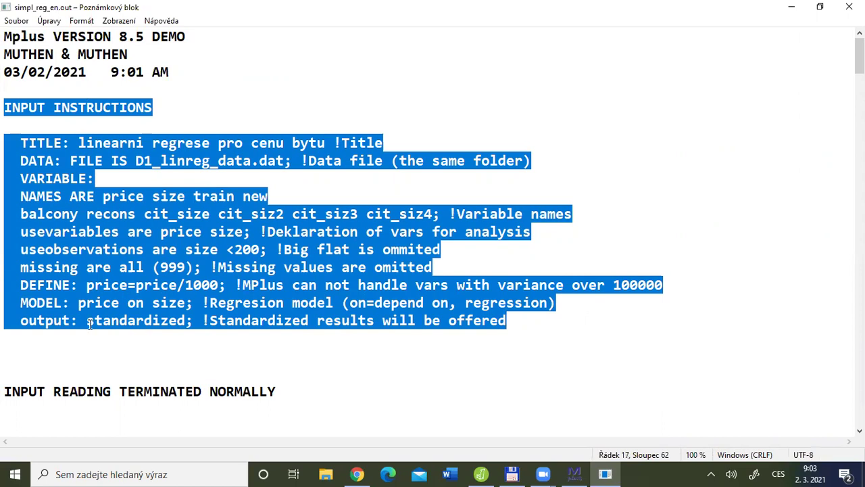
Step: Highlight the "INPUT READING TERMINATED NORMALLY" line below the input instructions
{"action": "left_click", "coordinate": [38, 347]}
{"action": "key", "text": "Down"}
{"action": "key", "text": "Down"}
{"action": "key", "text": "Down"}
{"action": "key", "text": "Down"}
{"action": "key", "text": "Down"}
{"action": "key", "text": "Down"}
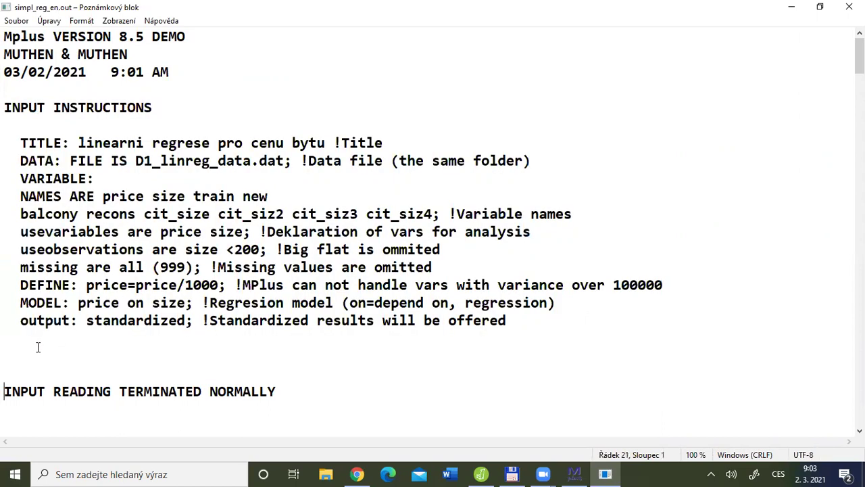
{"action": "key", "text": "Up"}
{"action": "key", "text": "Up"}
{"action": "key", "text": "Up"}
{"action": "key", "text": "Up"}
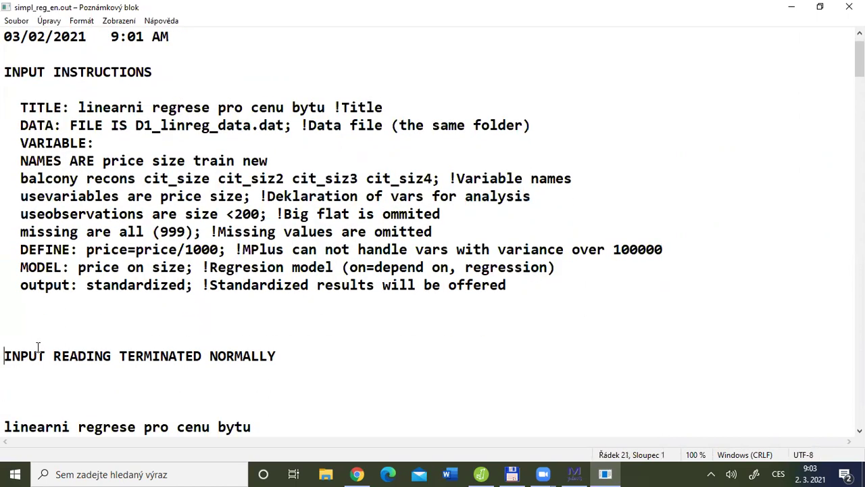
{"action": "key", "text": "shift+Down"}
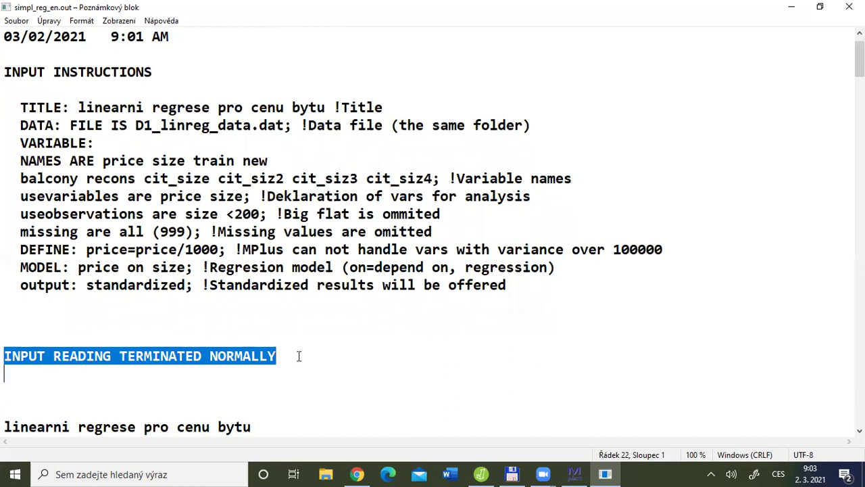
Step: Go back up to the "INPUT INSTRUCTIONS" heading and highlight from there through the instructions
{"action": "left_click", "coordinate": [219, 367]}
{"action": "key", "text": "Up"}
{"action": "key", "text": "Up"}
{"action": "key", "text": "Up"}
{"action": "key", "text": "Up"}
{"action": "key", "text": "Up"}
{"action": "key", "text": "Up"}
{"action": "key", "text": "Up"}
{"action": "key", "text": "Up"}
{"action": "key", "text": "Up"}
{"action": "key", "text": "Up"}
{"action": "key", "text": "Up"}
{"action": "key", "text": "Up"}
{"action": "key", "text": "Up"}
{"action": "key", "text": "Up"}
{"action": "key", "text": "Up"}
{"action": "key", "text": "Up"}
{"action": "key", "text": "Up"}
{"action": "key", "text": "shift+Down"}
{"action": "key", "text": "shift+Down"}
{"action": "key", "text": "shift+Down"}
{"action": "key", "text": "shift+Down"}
{"action": "key", "text": "shift+Down"}
{"action": "key", "text": "shift+Down"}
{"action": "key", "text": "shift+Down"}
{"action": "key", "text": "shift+Down"}
{"action": "key", "text": "shift+Down"}
{"action": "key", "text": "shift+Down"}
{"action": "key", "text": "shift+Down"}
{"action": "key", "text": "shift+Down"}
{"action": "key", "text": "shift+Down"}
{"action": "key", "text": "shift+Down"}
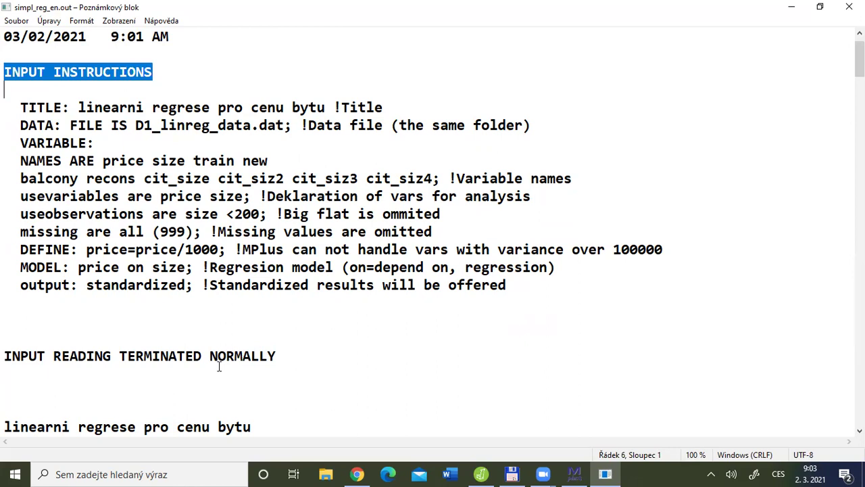
Step: Return to the "INPUT READING TERMINATED NORMALLY" line and highlight it again
{"action": "key", "text": "Down"}
{"action": "key", "text": "Down"}
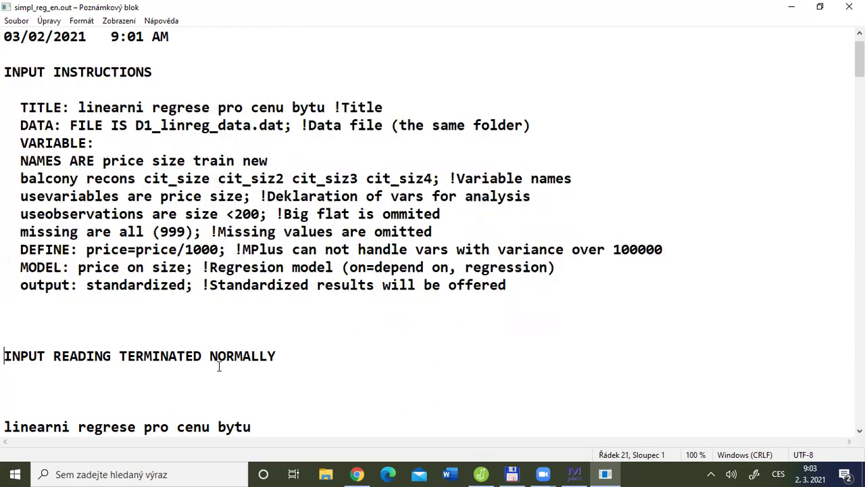
{"action": "key", "text": "shift+Down"}
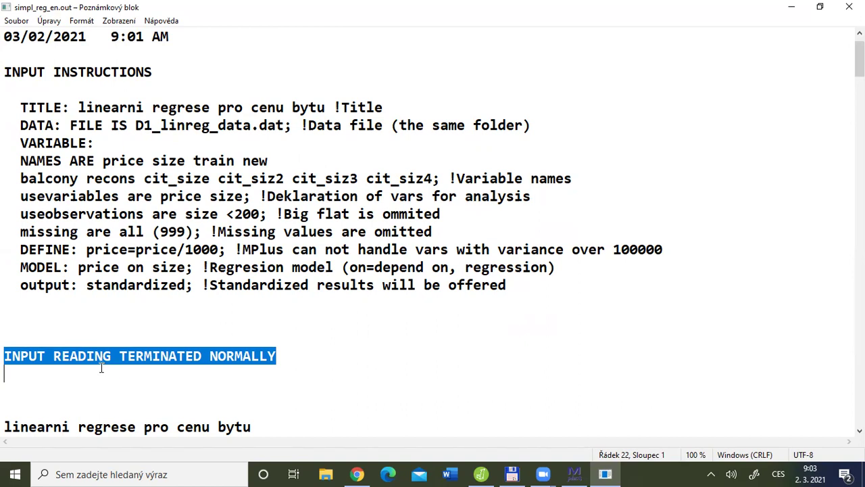
Step: Highlight the analysis title "linearni regrese pro cenu bytu" and its source in the TITLE line of the input instructions
{"action": "key", "text": "Down"}
{"action": "key", "text": "Down"}
{"action": "key", "text": "Down"}
{"action": "key", "text": "Down"}
{"action": "key", "text": "Down"}
{"action": "key", "text": "Down"}
{"action": "key", "text": "Down"}
{"action": "key", "text": "Down"}
{"action": "key", "text": "Down"}
{"action": "key", "text": "Down"}
{"action": "key", "text": "Down"}
{"action": "key", "text": "Down"}
{"action": "key", "text": "Down"}
{"action": "key", "text": "Down"}
{"action": "key", "text": "Down"}
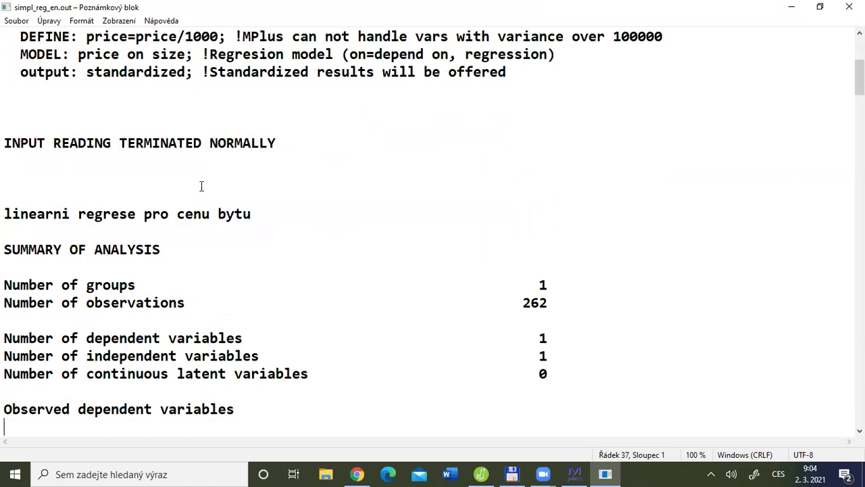
{"action": "left_click_drag", "start_coordinate": [254, 214], "coordinate": [5, 213]}
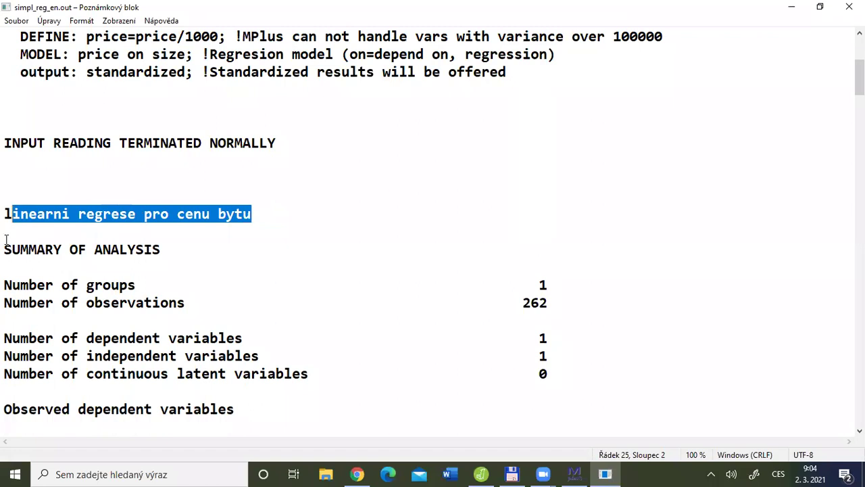
{"action": "scroll", "coordinate": [12, 214], "scroll_direction": "up", "scroll_amount": 5}
{"action": "left_click", "coordinate": [12, 213]}
{"action": "left_click_drag", "start_coordinate": [23, 143], "coordinate": [341, 143]}
{"action": "left_click", "coordinate": [20, 143]}
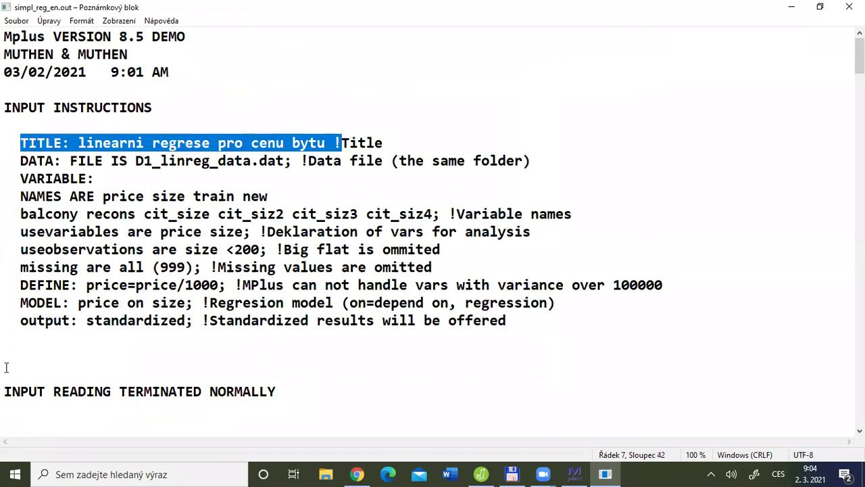
Step: Return to the title "linearni regrese pro cenu bytu" above the SUMMARY OF ANALYSIS section and highlight it
{"action": "key", "text": "Down"}
{"action": "key", "text": "Down"}
{"action": "key", "text": "Down"}
{"action": "key", "text": "Down"}
{"action": "key", "text": "Down"}
{"action": "key", "text": "Down"}
{"action": "key", "text": "Down"}
{"action": "key", "text": "Down"}
{"action": "key", "text": "Down"}
{"action": "key", "text": "Down"}
{"action": "key", "text": "Down"}
{"action": "key", "text": "Down"}
{"action": "key", "text": "Down"}
{"action": "key", "text": "Down"}
{"action": "key", "text": "Down"}
{"action": "key", "text": "Down"}
{"action": "key", "text": "Down"}
{"action": "key", "text": "Down"}
{"action": "key", "text": "Down"}
{"action": "key", "text": "Down"}
{"action": "scroll", "coordinate": [6, 367], "scroll_direction": "down", "scroll_amount": 3}
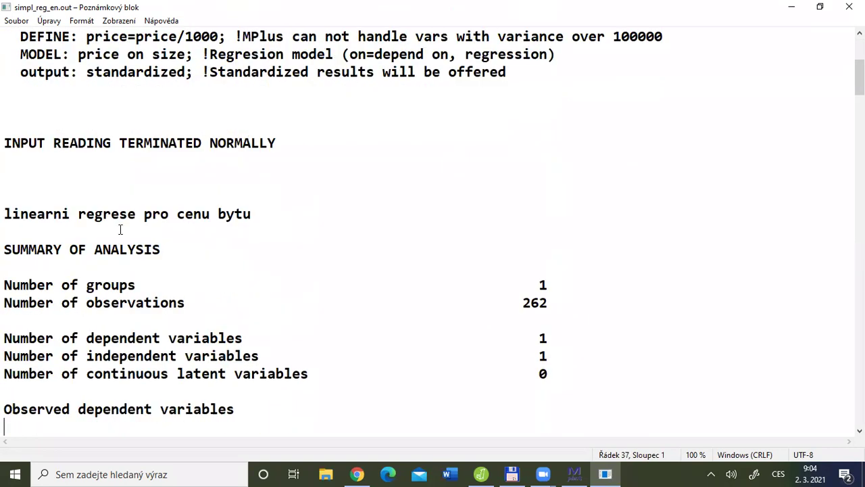
{"action": "left_click_drag", "start_coordinate": [286, 214], "coordinate": [6, 214]}
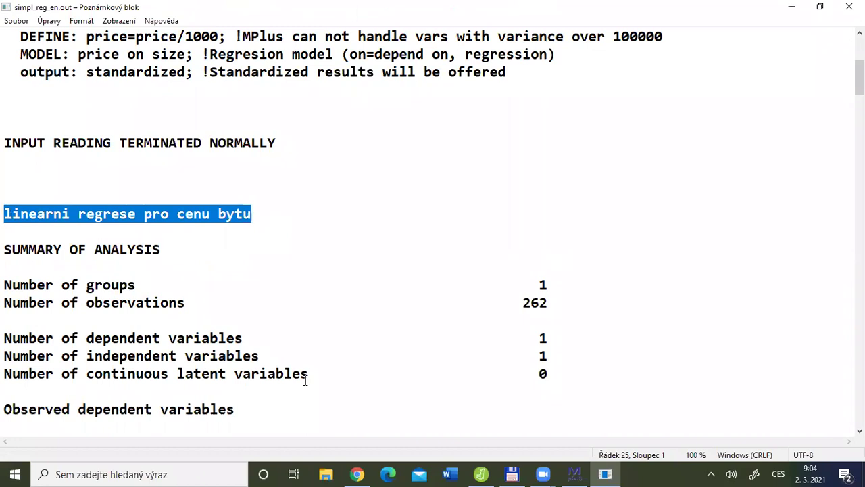
Step: Highlight the SUMMARY OF ANALYSIS section, including its number of groups and number of observations lines
{"action": "left_click_drag", "start_coordinate": [20, 249], "coordinate": [585, 379]}
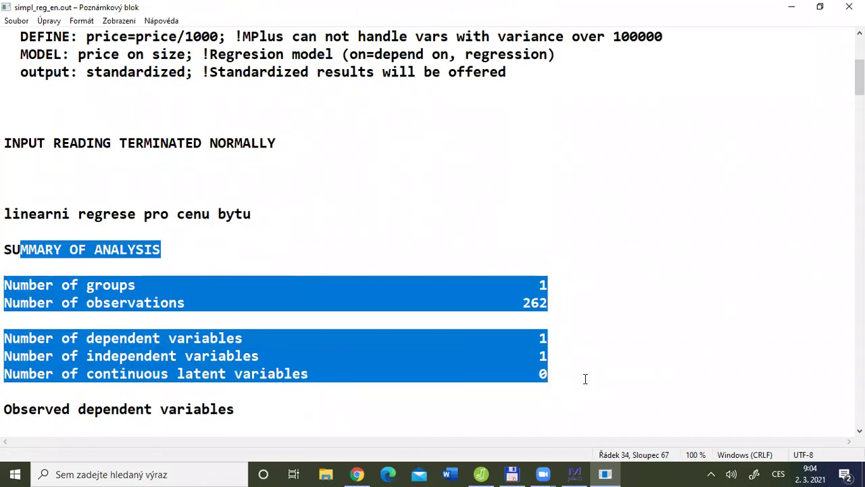
{"action": "left_click", "coordinate": [80, 301]}
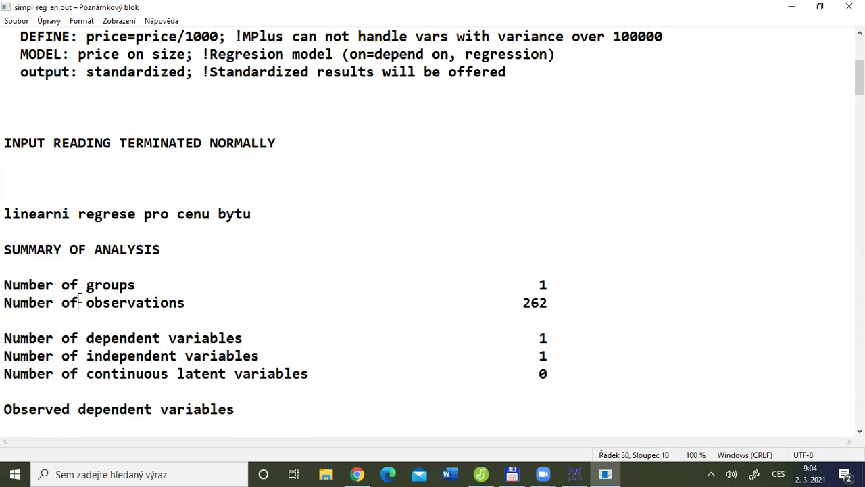
{"action": "left_click_drag", "start_coordinate": [28, 284], "coordinate": [551, 281]}
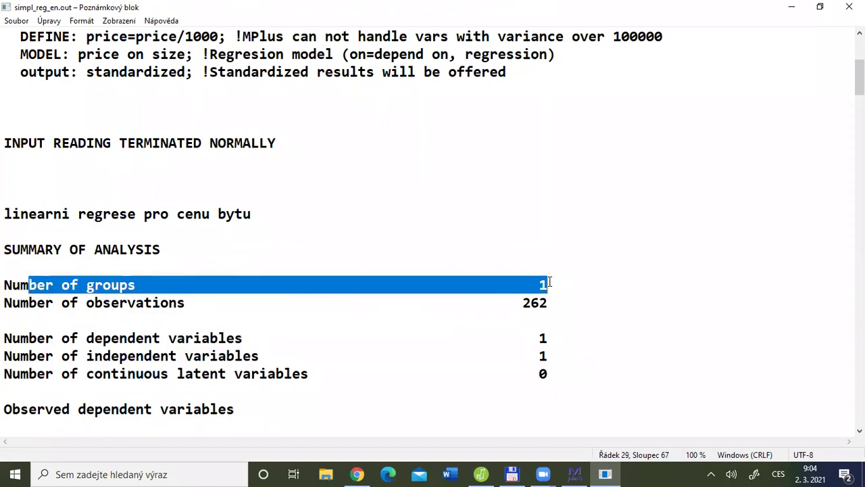
{"action": "left_click", "coordinate": [551, 281]}
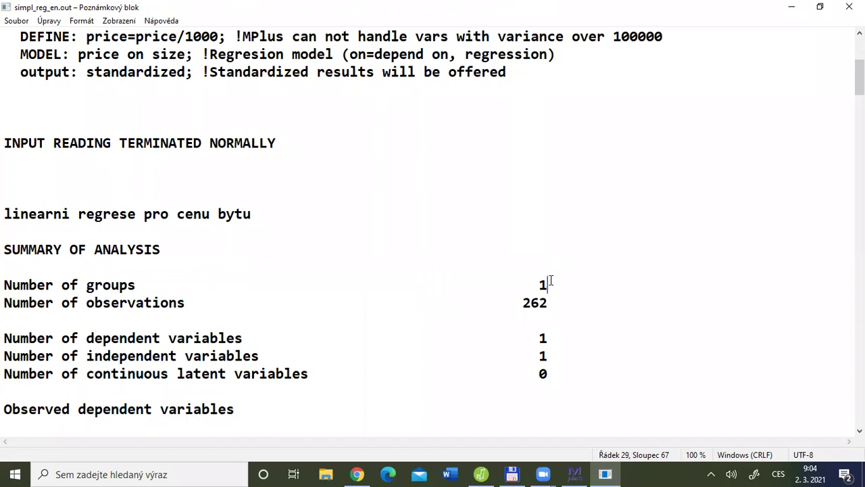
{"action": "left_click_drag", "start_coordinate": [549, 282], "coordinate": [6, 287]}
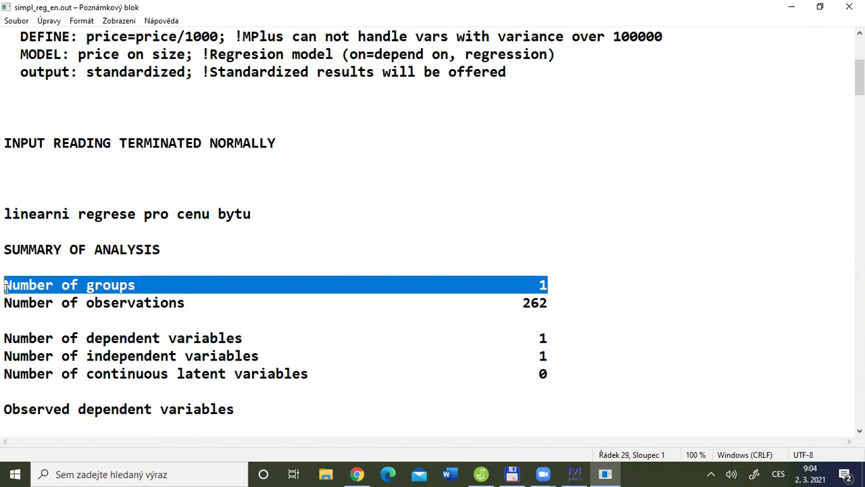
{"action": "left_click_drag", "start_coordinate": [556, 303], "coordinate": [6, 304]}
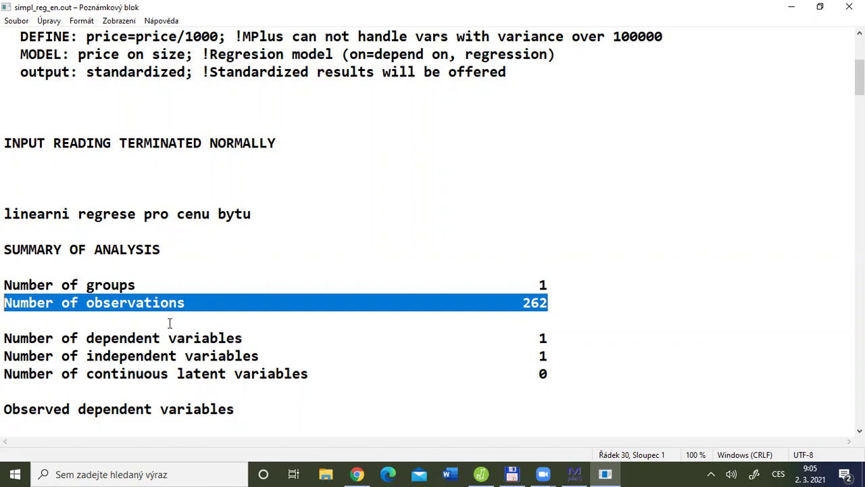
Step: Highlight the lines giving the number of dependent variables and the number of independent variables
{"action": "left_click", "coordinate": [16, 339]}
{"action": "left_click_drag", "start_coordinate": [16, 339], "coordinate": [360, 334]}
{"action": "left_click", "coordinate": [16, 339]}
{"action": "left_click", "coordinate": [573, 332], "text": "shift"}
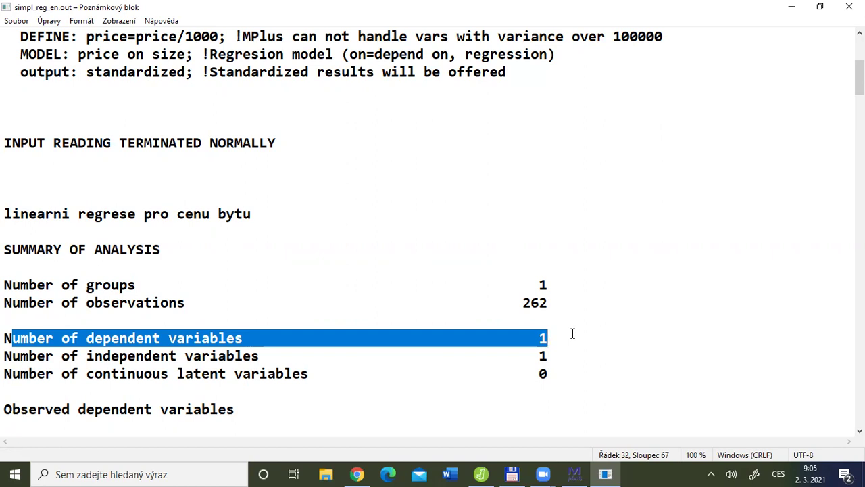
{"action": "left_click", "coordinate": [94, 355]}
{"action": "left_click_drag", "start_coordinate": [95, 355], "coordinate": [550, 356]}
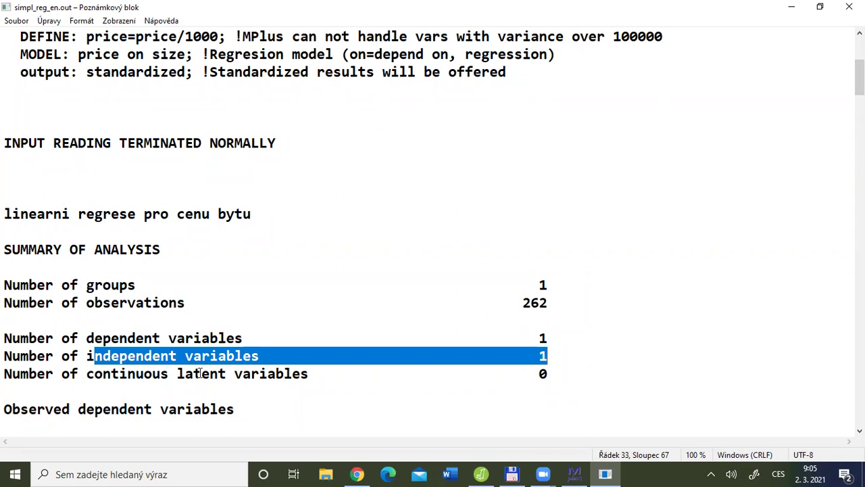
Step: Highlight the observed dependent variable PRICE and the observed independent variable SIZE
{"action": "left_click", "coordinate": [144, 390]}
{"action": "key", "text": "Down"}
{"action": "key", "text": "Down"}
{"action": "key", "text": "Down"}
{"action": "key", "text": "Down"}
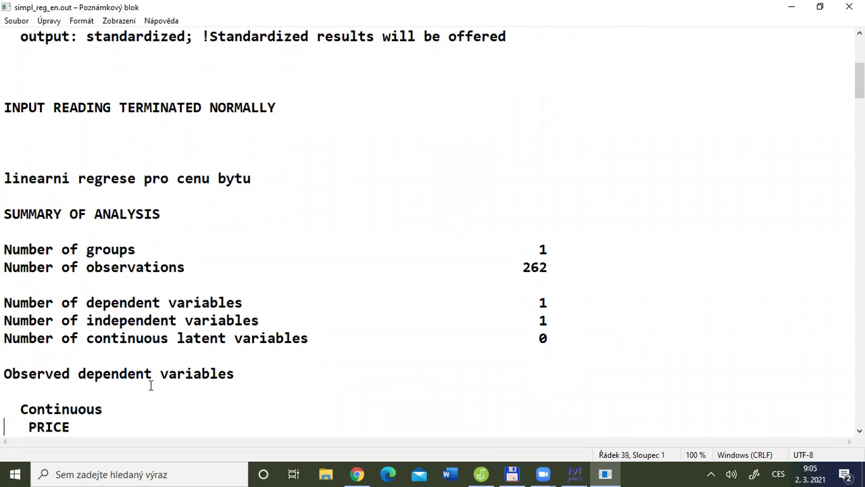
{"action": "key", "text": "Down"}
{"action": "key", "text": "Down"}
{"action": "key", "text": "Down"}
{"action": "key", "text": "Down"}
{"action": "key", "text": "Down"}
{"action": "key", "text": "Down"}
{"action": "key", "text": "Down"}
{"action": "key", "text": "Down"}
{"action": "key", "text": "Down"}
{"action": "key", "text": "Down"}
{"action": "key", "text": "Down"}
{"action": "key", "text": "Down"}
{"action": "key", "text": "Down"}
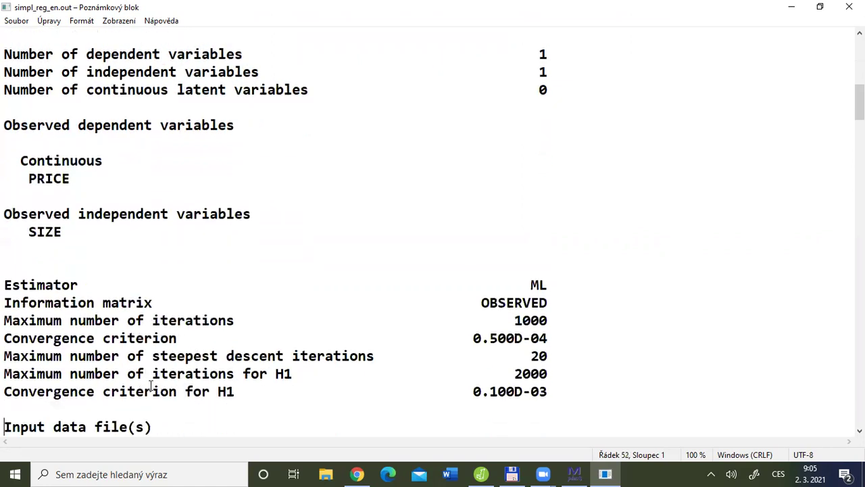
{"action": "left_click", "coordinate": [13, 125]}
{"action": "left_click_drag", "start_coordinate": [13, 125], "coordinate": [76, 178]}
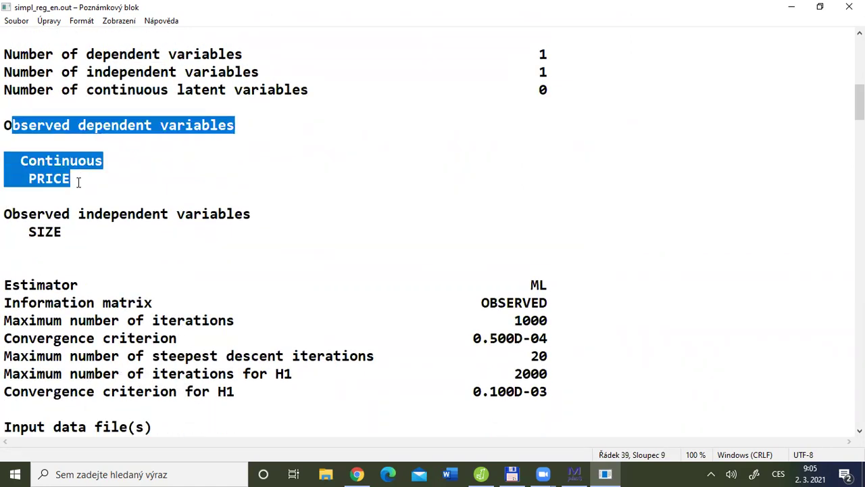
{"action": "left_click_drag", "start_coordinate": [24, 211], "coordinate": [76, 241]}
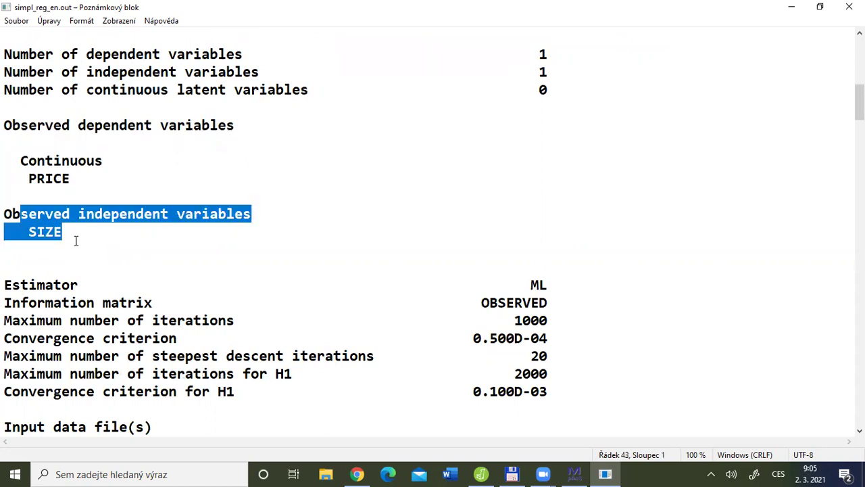
Step: Highlight the Estimator line showing the ML method
{"action": "left_click", "coordinate": [13, 285]}
{"action": "left_click_drag", "start_coordinate": [12, 285], "coordinate": [558, 286]}
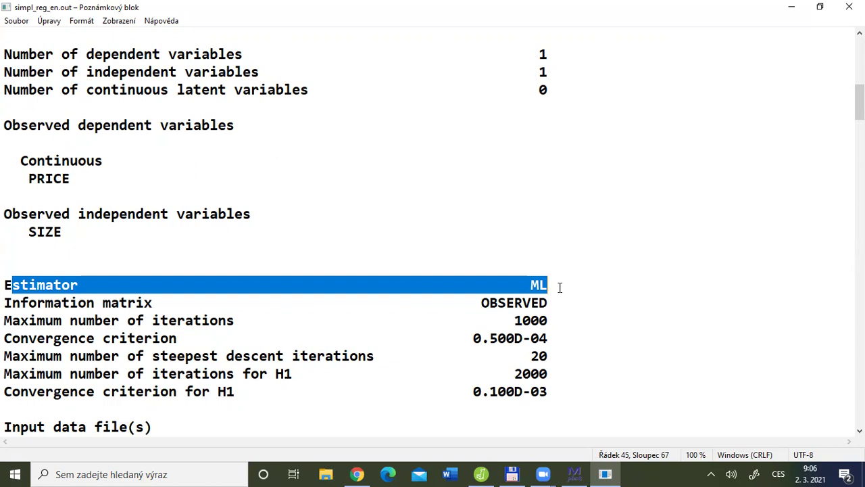
Step: Review the output from the estimator settings through the input data, missing data patterns and covariance coverage to the univariate sample statistics
{"action": "key", "text": "Down"}
{"action": "key", "text": "Down"}
{"action": "key", "text": "Down"}
{"action": "key", "text": "Down"}
{"action": "key", "text": "Down"}
{"action": "key", "text": "Down"}
{"action": "key", "text": "Down"}
{"action": "key", "text": "Down"}
{"action": "key", "text": "Down"}
{"action": "key", "text": "Down"}
{"action": "key", "text": "Down"}
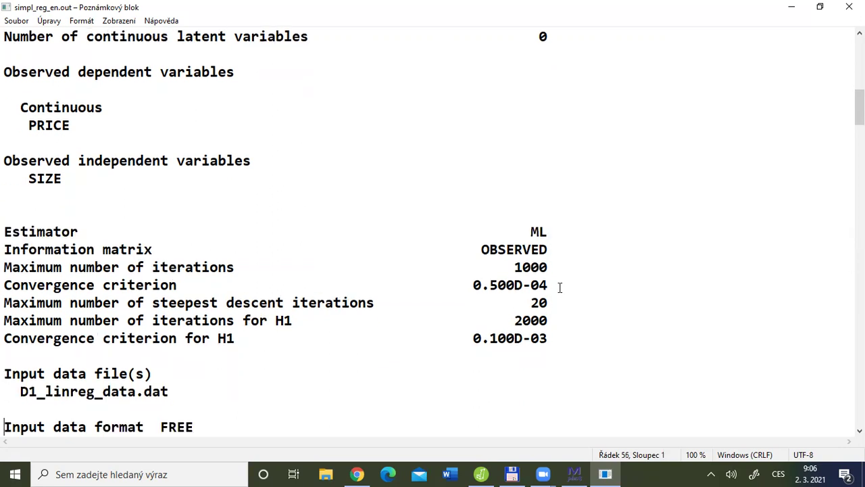
{"action": "key", "text": "Down"}
{"action": "key", "text": "Down"}
{"action": "key", "text": "Down"}
{"action": "key", "text": "Down"}
{"action": "key", "text": "Down"}
{"action": "key", "text": "Down"}
{"action": "key", "text": "Down"}
{"action": "key", "text": "Down"}
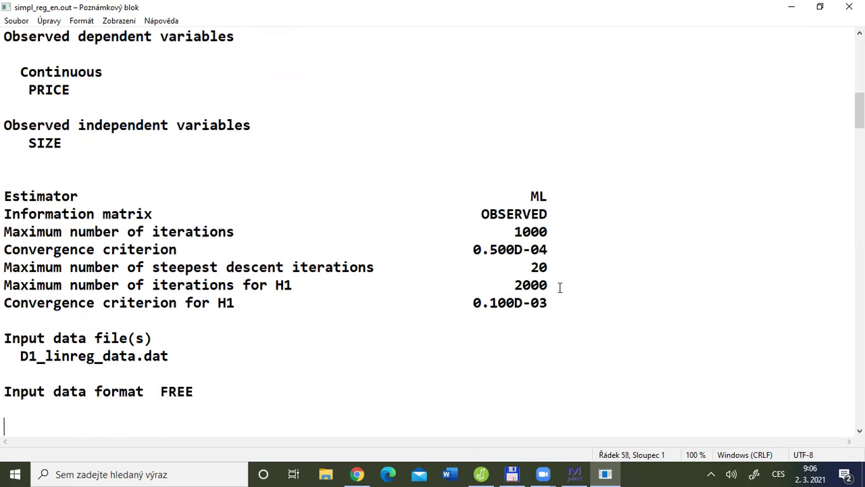
{"action": "key", "text": "Down"}
{"action": "key", "text": "Down"}
{"action": "key", "text": "Down"}
{"action": "key", "text": "Down"}
{"action": "key", "text": "Down"}
{"action": "key", "text": "Down"}
{"action": "key", "text": "Down"}
{"action": "key", "text": "Down"}
{"action": "key", "text": "Down"}
{"action": "key", "text": "Down"}
{"action": "key", "text": "Down"}
{"action": "key", "text": "Down"}
{"action": "key", "text": "Down"}
{"action": "key", "text": "Down"}
{"action": "key", "text": "Down"}
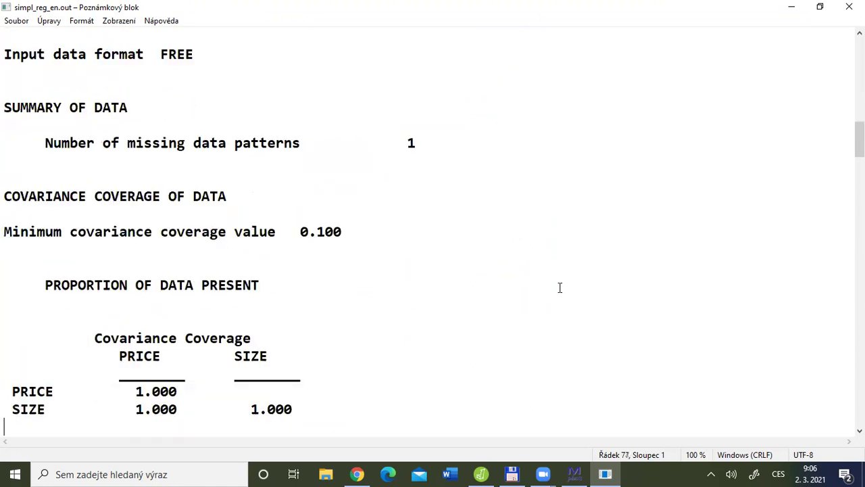
{"action": "key", "text": "Down"}
{"action": "key", "text": "Down"}
{"action": "key", "text": "Down"}
{"action": "key", "text": "Down"}
{"action": "key", "text": "Down"}
{"action": "key", "text": "Down"}
{"action": "key", "text": "Down"}
{"action": "key", "text": "Down"}
{"action": "key", "text": "Down"}
{"action": "key", "text": "Down"}
{"action": "key", "text": "Down"}
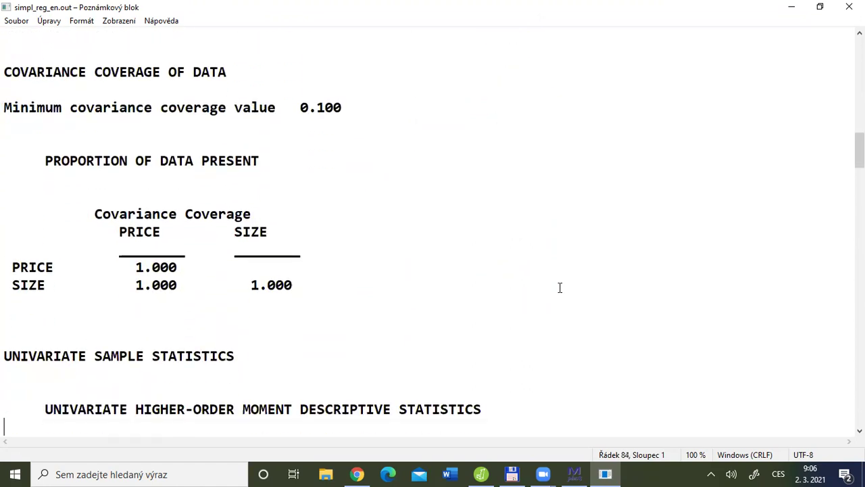
{"action": "key", "text": "Down"}
{"action": "key", "text": "Down"}
{"action": "key", "text": "Down"}
{"action": "key", "text": "Down"}
{"action": "key", "text": "Down"}
{"action": "key", "text": "Down"}
{"action": "key", "text": "Down"}
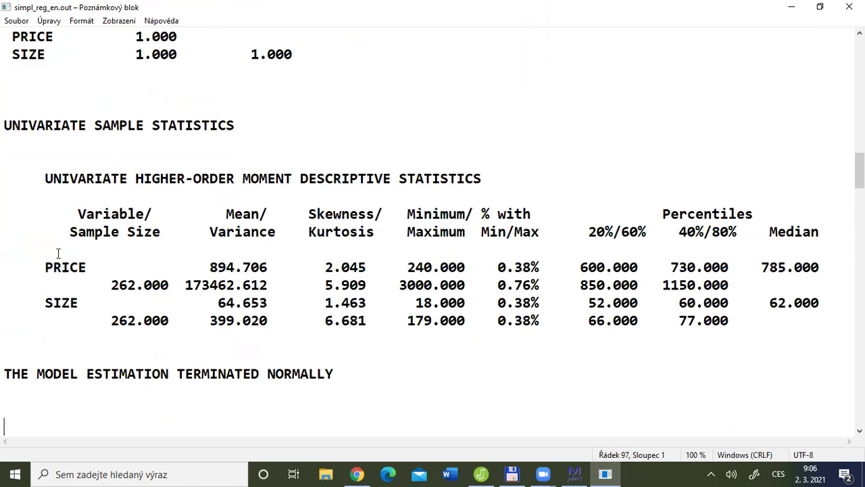
Step: Highlight the PRICE and SIZE labels and the column headings, including Percentiles and Median, in the univariate descriptive statistics table
{"action": "left_click_drag", "start_coordinate": [45, 267], "coordinate": [97, 266]}
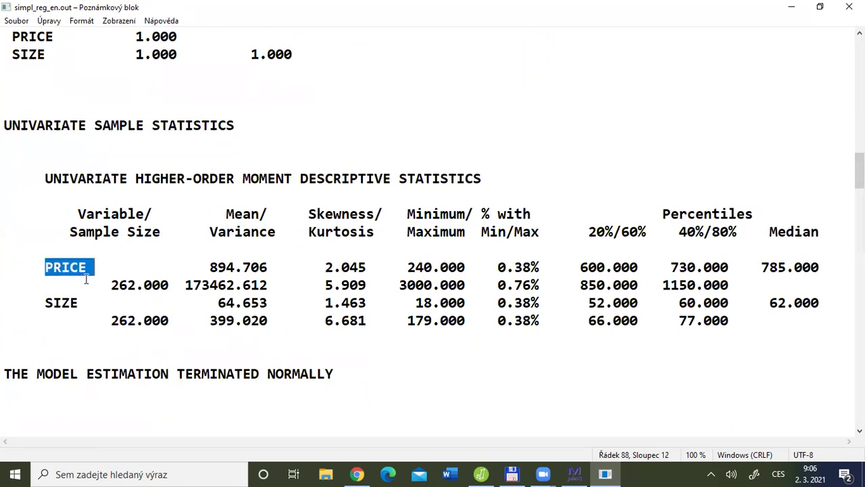
{"action": "left_click_drag", "start_coordinate": [54, 302], "coordinate": [96, 294]}
{"action": "left_click_drag", "start_coordinate": [226, 232], "coordinate": [391, 232]}
{"action": "left_click", "coordinate": [440, 221]}
{"action": "left_click_drag", "start_coordinate": [464, 232], "coordinate": [507, 232]}
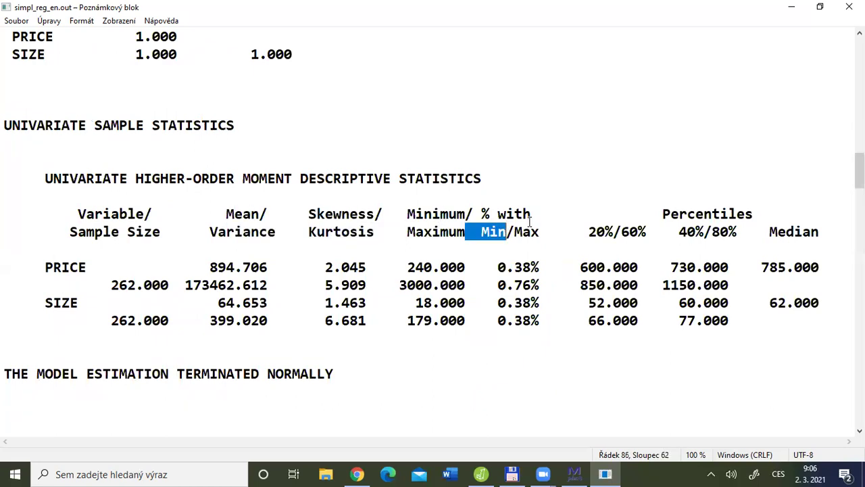
{"action": "left_click_drag", "start_coordinate": [663, 214], "coordinate": [681, 213]}
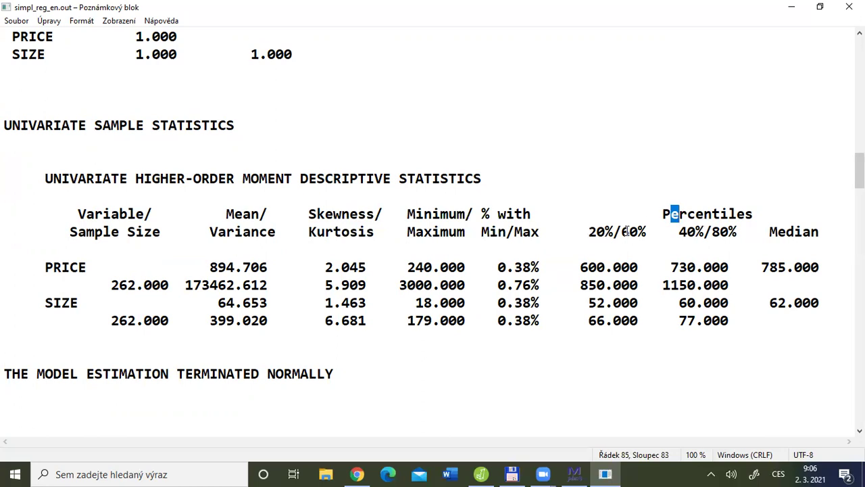
{"action": "left_click_drag", "start_coordinate": [769, 232], "coordinate": [826, 234]}
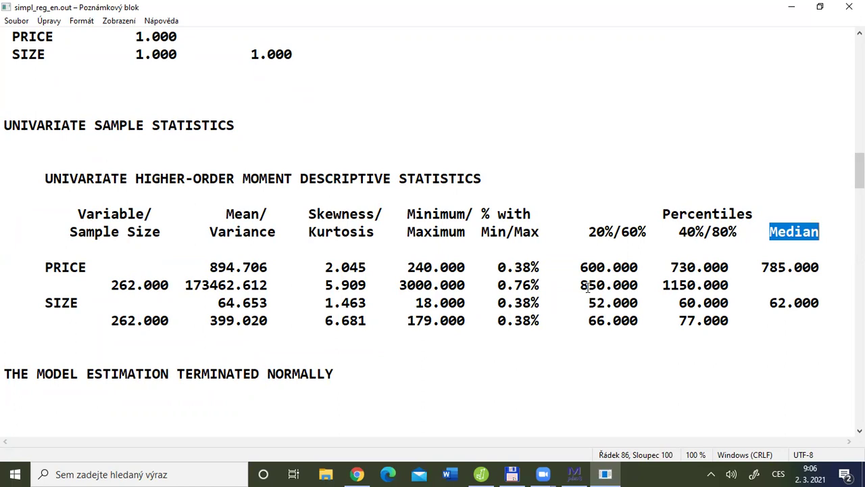
Step: Look back at the SUMMARY OF ANALYSIS section and highlight the PRICE and SIZE values in the univariate descriptive statistics table
{"action": "left_click_drag", "start_coordinate": [860, 170], "coordinate": [859, 107]}
{"action": "scroll", "coordinate": [510, 213], "scroll_direction": "up", "scroll_amount": 4}
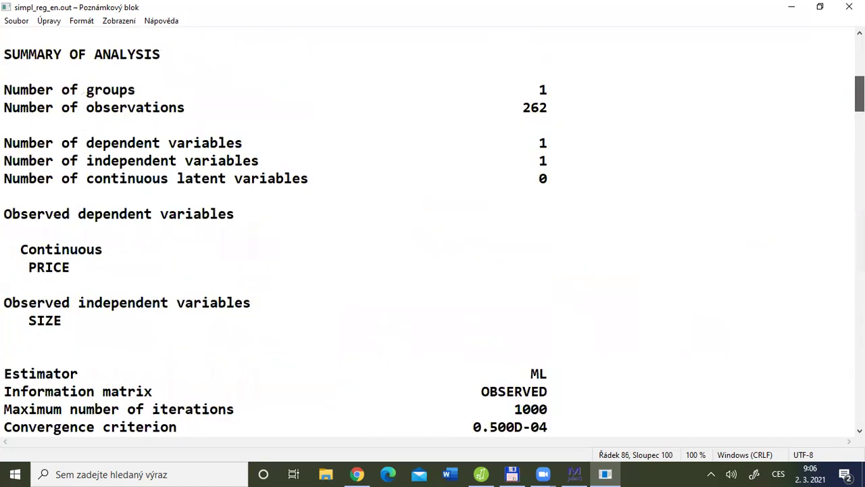
{"action": "left_click_drag", "start_coordinate": [859, 88], "coordinate": [859, 174]}
{"action": "left_click_drag", "start_coordinate": [120, 231], "coordinate": [731, 284]}
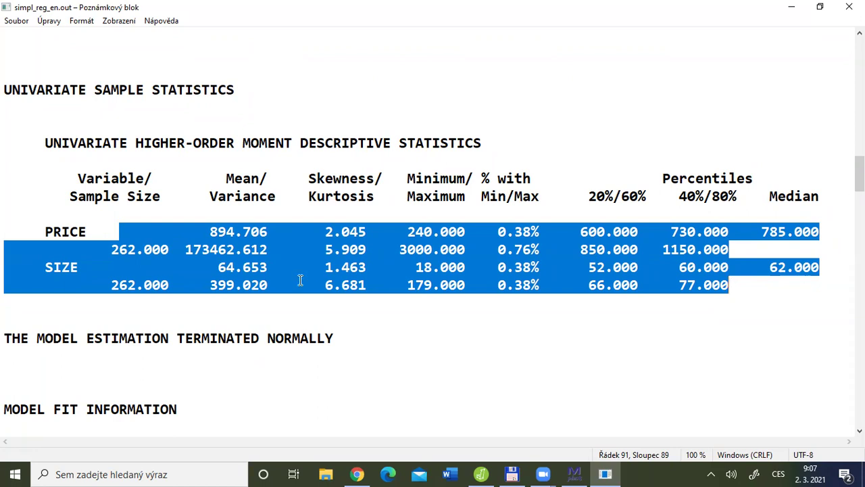
Step: Highlight the line THE MODEL ESTIMATION TERMINATED NORMALLY below the descriptive statistics
{"action": "left_click", "coordinate": [6, 339]}
{"action": "left_click_drag", "start_coordinate": [29, 339], "coordinate": [344, 335]}
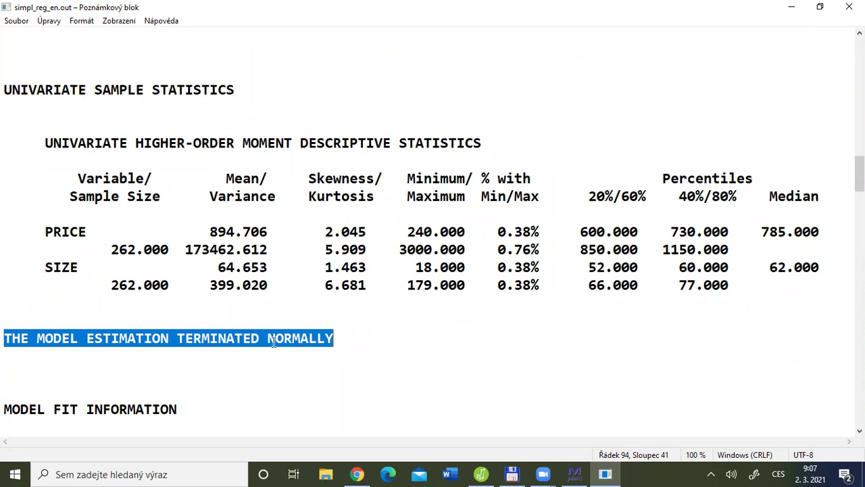
{"action": "left_click", "coordinate": [96, 365]}
Step: Highlight the MODEL FIT INFORMATION heading above the number of free parameters
{"action": "key", "text": "Down"}
{"action": "key", "text": "Down"}
{"action": "key", "text": "Down"}
{"action": "key", "text": "Down"}
{"action": "key", "text": "Down"}
{"action": "key", "text": "Down"}
{"action": "key", "text": "Down"}
{"action": "key", "text": "Down"}
{"action": "key", "text": "Down"}
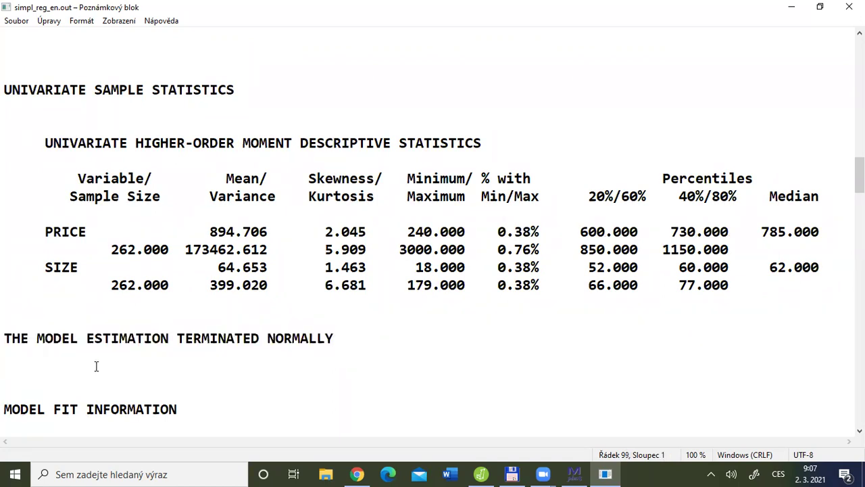
{"action": "left_click", "coordinate": [212, 303]}
{"action": "left_click_drag", "start_coordinate": [176, 303], "coordinate": [6, 304]}
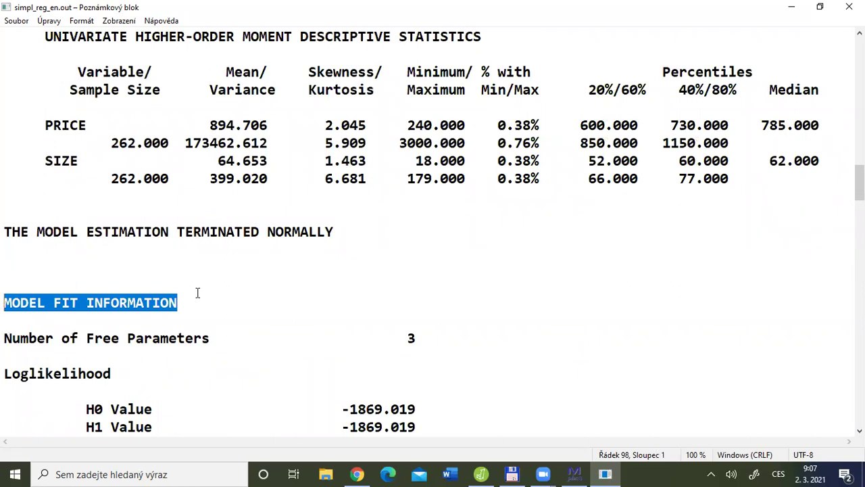
Step: Review the model fit section, from loglikelihood and information criteria through Chi-Square, RMSEA, CFI/TLI and SRMR, down to MODEL RESULTS
{"action": "key", "text": "Down"}
{"action": "key", "text": "Down"}
{"action": "key", "text": "Down"}
{"action": "key", "text": "Down"}
{"action": "key", "text": "Down"}
{"action": "key", "text": "Down"}
{"action": "key", "text": "Down"}
{"action": "key", "text": "Down"}
{"action": "key", "text": "Down"}
{"action": "key", "text": "Down"}
{"action": "key", "text": "Down"}
{"action": "key", "text": "Down"}
{"action": "key", "text": "Down"}
{"action": "key", "text": "Down"}
{"action": "key", "text": "Down"}
{"action": "key", "text": "Down"}
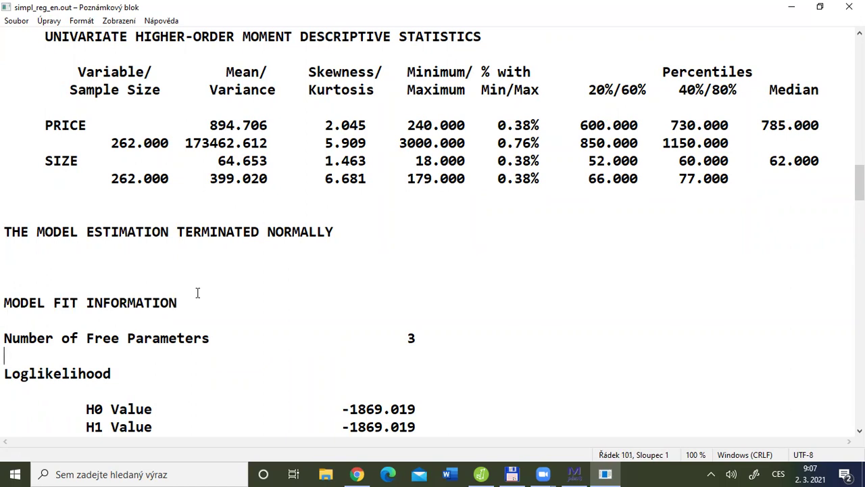
{"action": "key", "text": "Down"}
{"action": "key", "text": "Down"}
{"action": "key", "text": "Down"}
{"action": "key", "text": "Down"}
{"action": "key", "text": "Down"}
{"action": "key", "text": "Down"}
{"action": "key", "text": "Down"}
{"action": "key", "text": "Down"}
{"action": "key", "text": "Down"}
{"action": "key", "text": "Down"}
{"action": "key", "text": "Down"}
{"action": "key", "text": "Down"}
{"action": "key", "text": "Down"}
{"action": "key", "text": "Down"}
{"action": "key", "text": "Down"}
{"action": "key", "text": "Down"}
{"action": "key", "text": "Down"}
{"action": "key", "text": "Down"}
{"action": "key", "text": "Down"}
{"action": "key", "text": "Down"}
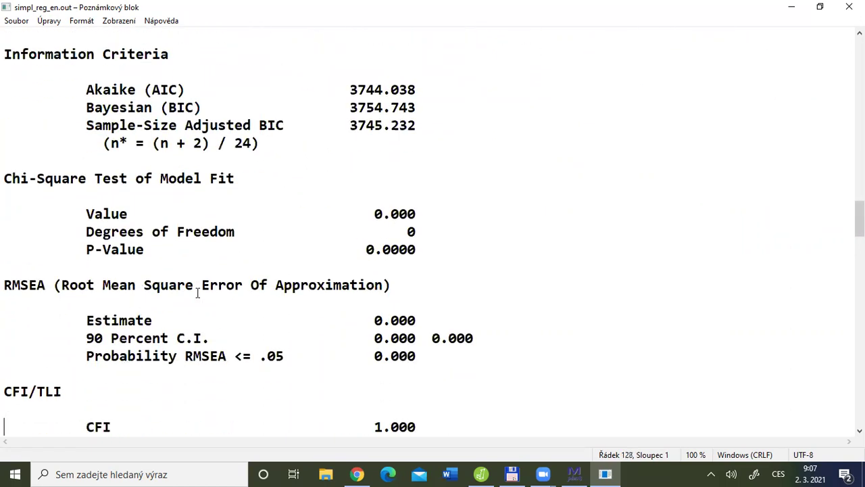
{"action": "key", "text": "Down"}
{"action": "key", "text": "Down"}
{"action": "key", "text": "Down"}
{"action": "key", "text": "Down"}
{"action": "key", "text": "Down"}
{"action": "key", "text": "Down"}
{"action": "key", "text": "Down"}
{"action": "key", "text": "Down"}
{"action": "key", "text": "Down"}
{"action": "key", "text": "Down"}
{"action": "key", "text": "Down"}
{"action": "key", "text": "Down"}
{"action": "key", "text": "Down"}
{"action": "key", "text": "Down"}
{"action": "key", "text": "Down"}
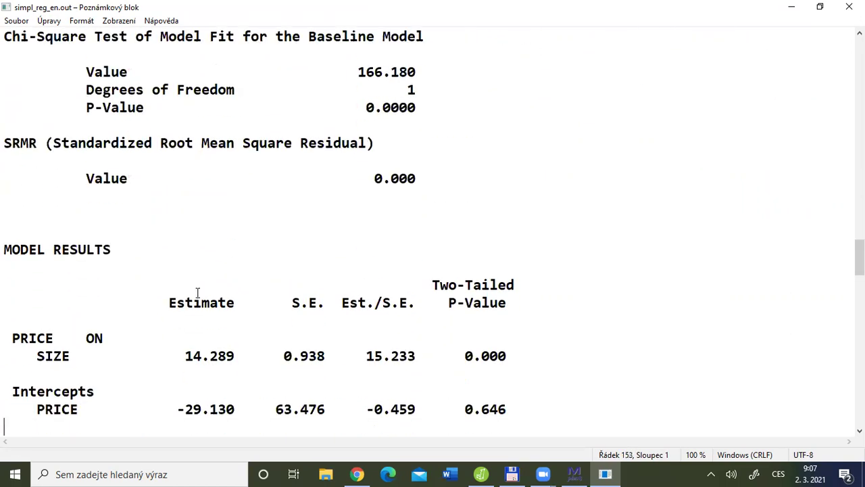
{"action": "key", "text": "Down"}
{"action": "key", "text": "Down"}
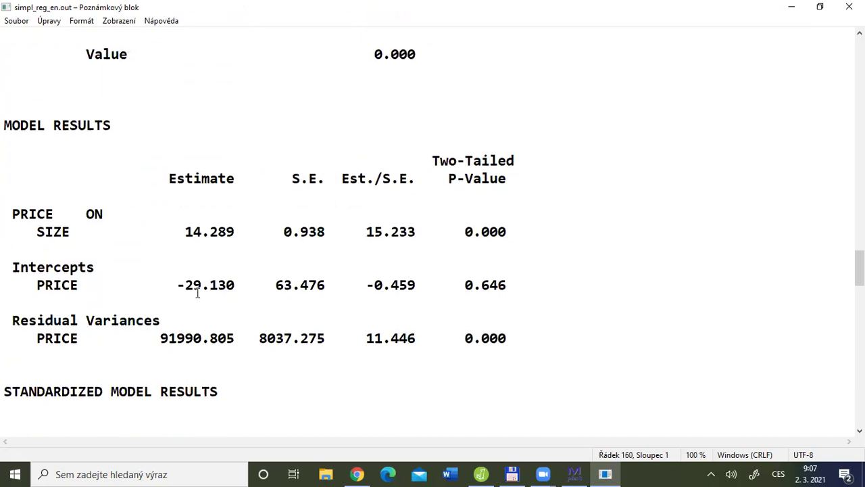
Step: Highlight the MODEL RESULTS heading and its whole table, from the column headings through the residual variance of PRICE
{"action": "left_click_drag", "start_coordinate": [4, 125], "coordinate": [125, 124]}
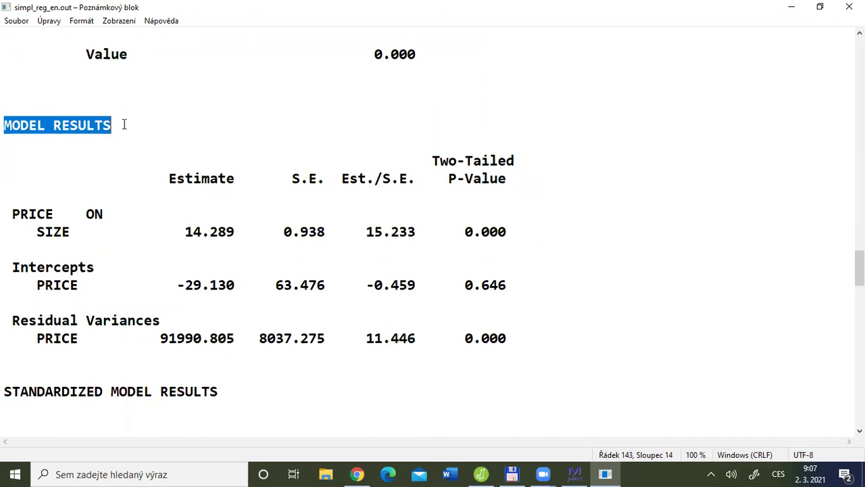
{"action": "left_click", "coordinate": [73, 124]}
{"action": "left_click", "coordinate": [6, 123]}
{"action": "key", "text": "shift+Down"}
{"action": "key", "text": "shift+Down"}
{"action": "key", "text": "shift+Down"}
{"action": "key", "text": "shift+Down"}
{"action": "key", "text": "shift+Down"}
{"action": "key", "text": "shift+Down"}
{"action": "key", "text": "shift+Down"}
{"action": "key", "text": "shift+Down"}
{"action": "key", "text": "shift+Down"}
{"action": "key", "text": "shift+Down"}
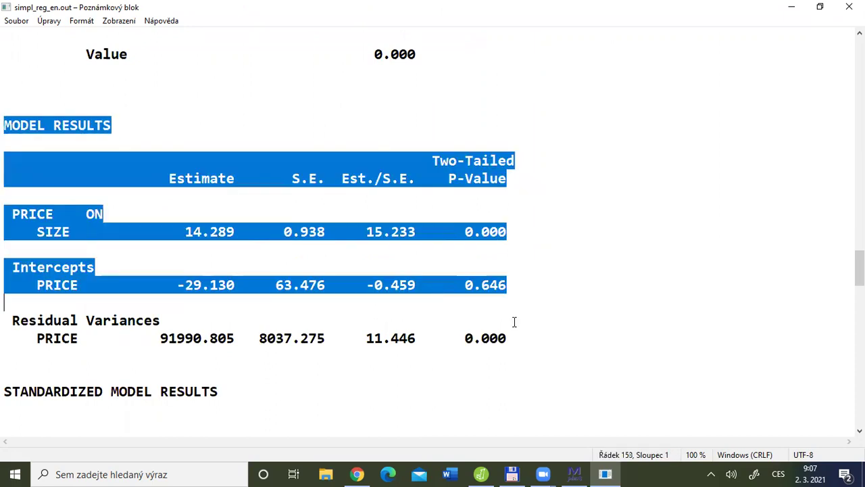
{"action": "key", "text": "shift+Down"}
{"action": "key", "text": "shift+Down"}
{"action": "key", "text": "shift+End"}
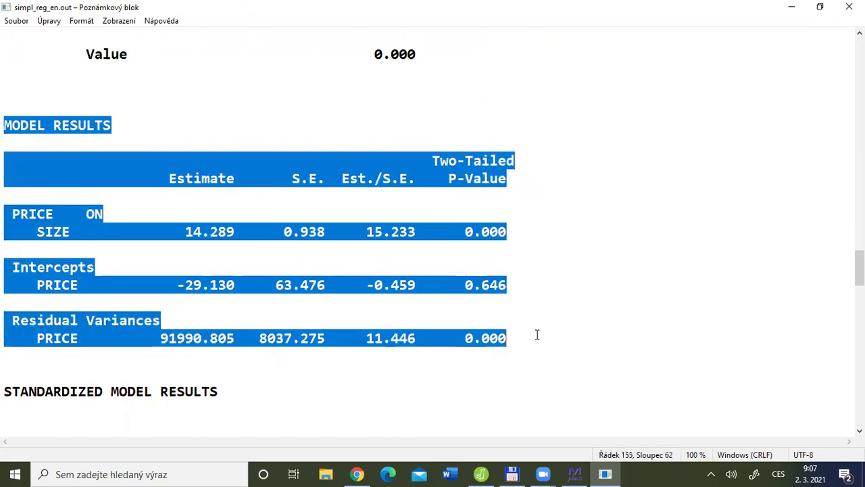
Step: Highlight the PRICE ON SIZE result in the MODEL RESULTS table and its value in the Estimate column
{"action": "left_click", "coordinate": [79, 230]}
{"action": "left_click_drag", "start_coordinate": [21, 213], "coordinate": [457, 232]}
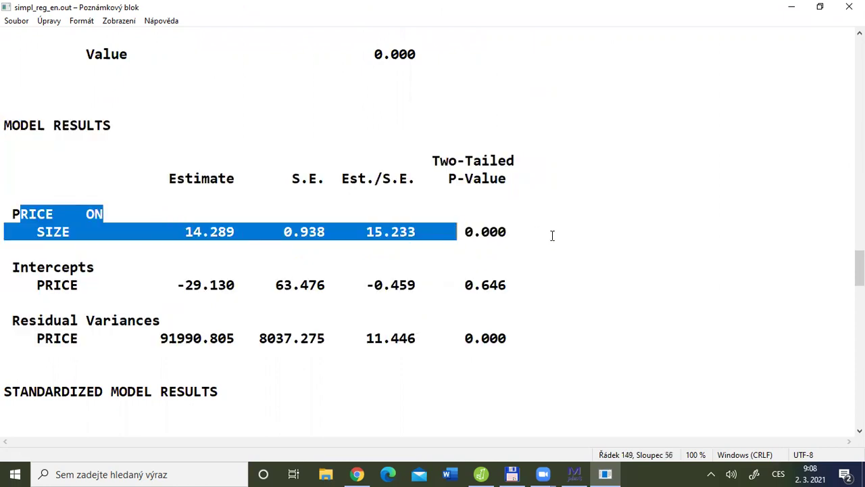
{"action": "left_click_drag", "start_coordinate": [552, 235], "coordinate": [566, 237]}
{"action": "left_click_drag", "start_coordinate": [187, 231], "coordinate": [251, 233]}
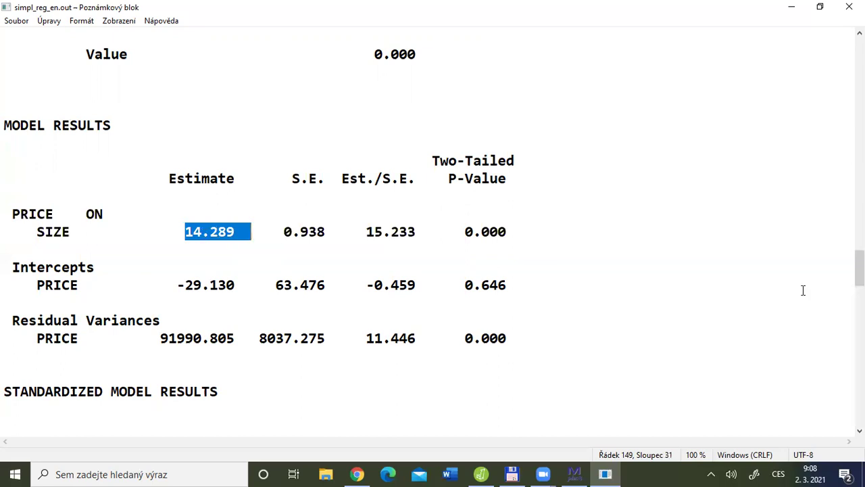
Step: Return to the INPUT INSTRUCTIONS and highlight the command DEFINE: price=price/1000;
{"action": "scroll", "coordinate": [802, 290], "scroll_direction": "up", "scroll_amount": 10}
{"action": "scroll", "coordinate": [21, 284], "scroll_direction": "up", "scroll_amount": 15}
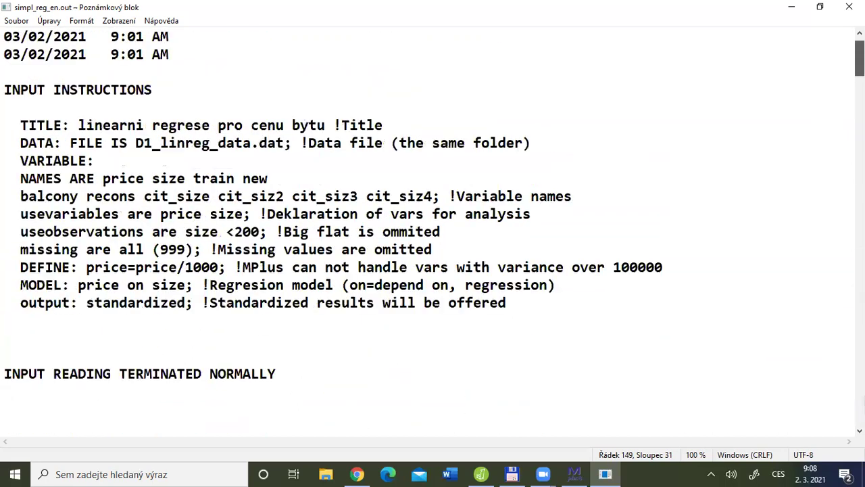
{"action": "left_click_drag", "start_coordinate": [20, 285], "coordinate": [234, 285]}
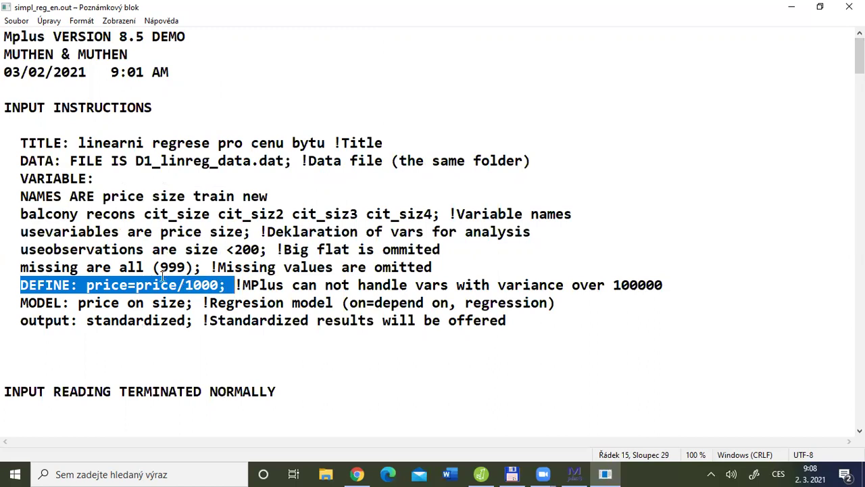
Step: Return to MODEL RESULTS and highlight the PRICE ON SIZE row, its Est./S.E. ratio and its two-tailed P-value
{"action": "left_click_drag", "start_coordinate": [859, 55], "coordinate": [859, 268]}
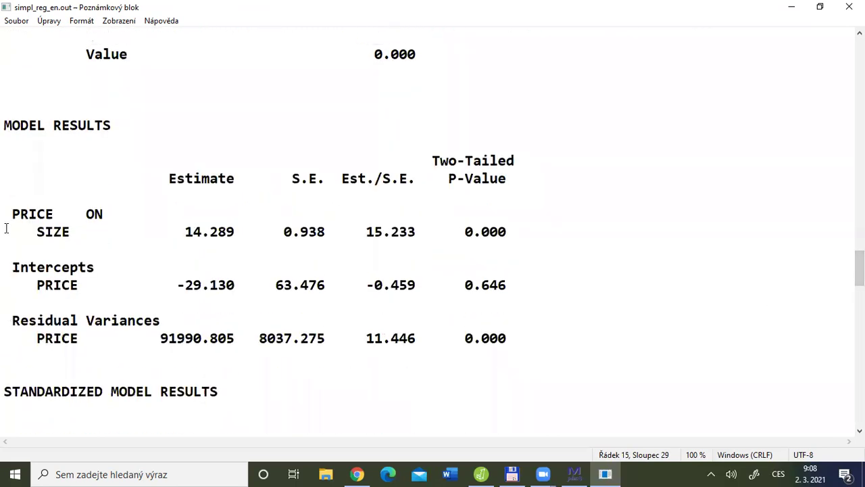
{"action": "left_click_drag", "start_coordinate": [11, 213], "coordinate": [508, 231]}
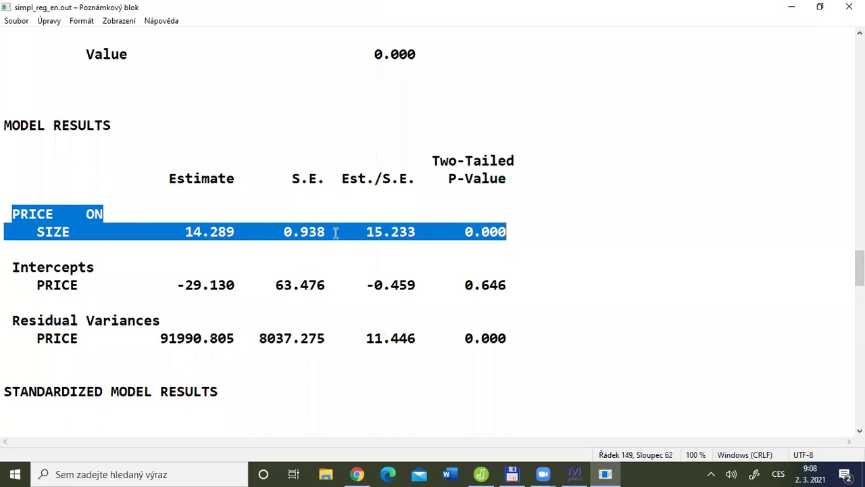
{"action": "left_click_drag", "start_coordinate": [193, 232], "coordinate": [418, 232]}
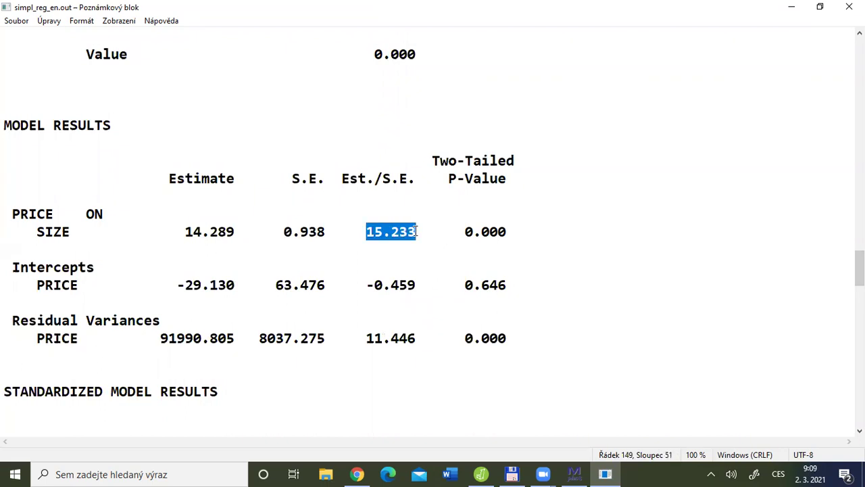
{"action": "left_click_drag", "start_coordinate": [457, 231], "coordinate": [524, 232]}
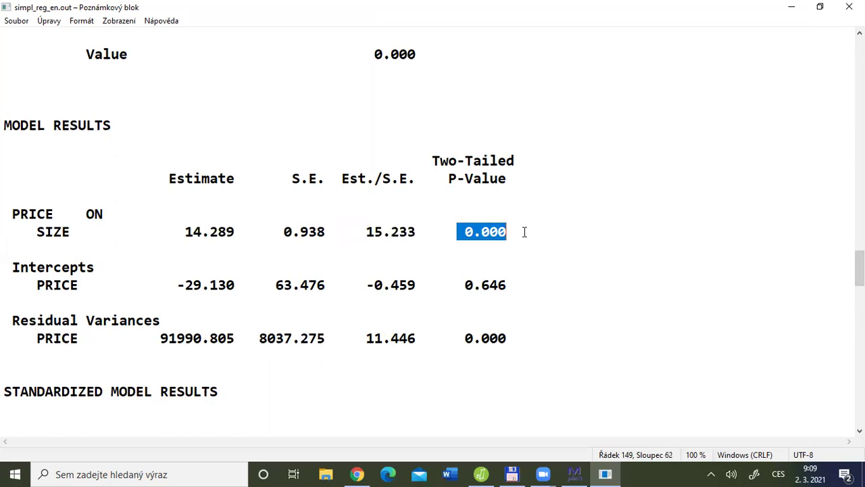
{"action": "left_click_drag", "start_coordinate": [37, 214], "coordinate": [236, 231]}
{"action": "left_click_drag", "start_coordinate": [29, 213], "coordinate": [79, 230]}
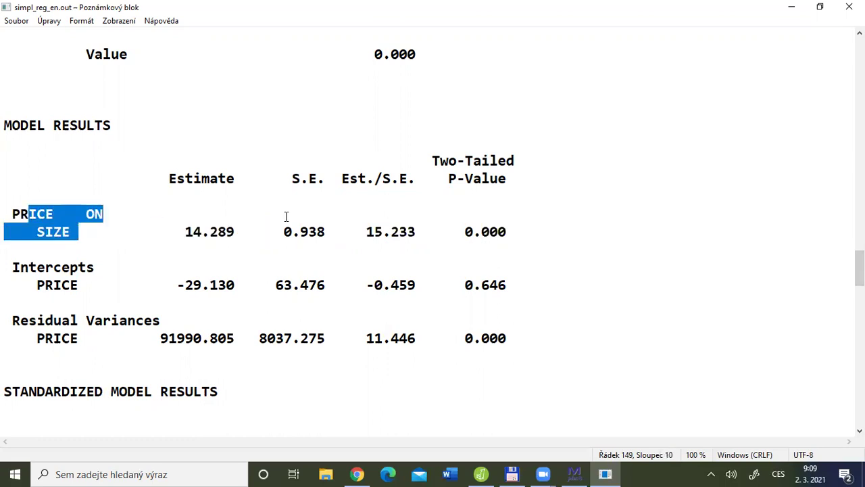
Step: Highlight the PRICE ON SIZE row in MODEL RESULTS from its Estimate value through its two-tailed P-value
{"action": "left_click_drag", "start_coordinate": [209, 231], "coordinate": [259, 231]}
{"action": "left_click_drag", "start_coordinate": [352, 227], "coordinate": [524, 224]}
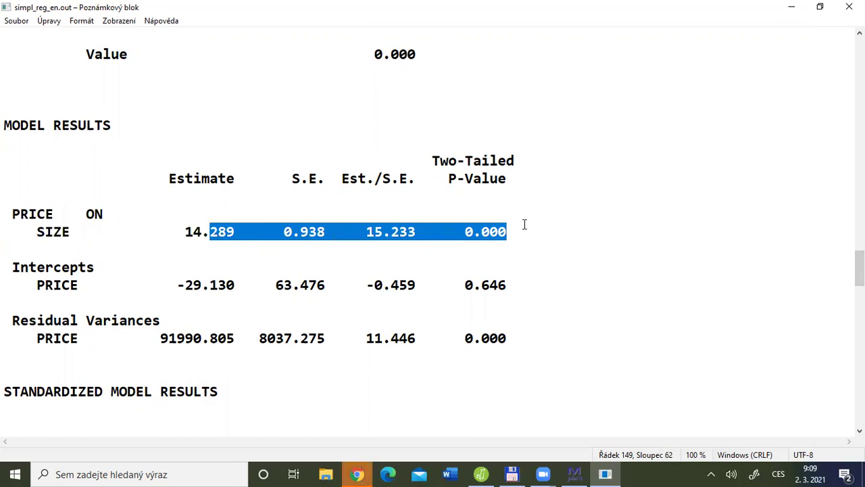
{"action": "key", "text": "alt+Tab"}
{"action": "key", "text": "Escape"}
{"action": "left_click_drag", "start_coordinate": [53, 214], "coordinate": [243, 226]}
Step: Highlight the Intercepts result for PRICE and its Estimate value in MODEL RESULTS, along with the predictor SIZE it relates to
{"action": "left_click_drag", "start_coordinate": [45, 267], "coordinate": [194, 284]}
{"action": "left_click_drag", "start_coordinate": [251, 279], "coordinate": [274, 281]}
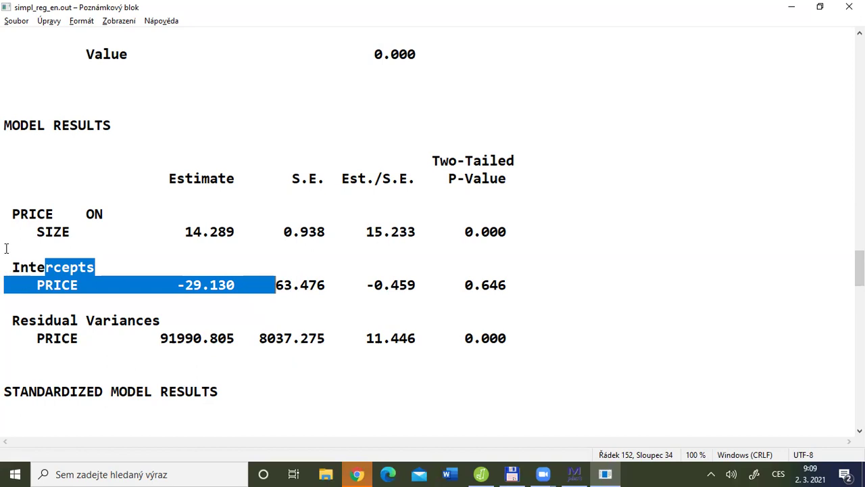
{"action": "left_click_drag", "start_coordinate": [36, 267], "coordinate": [251, 281]}
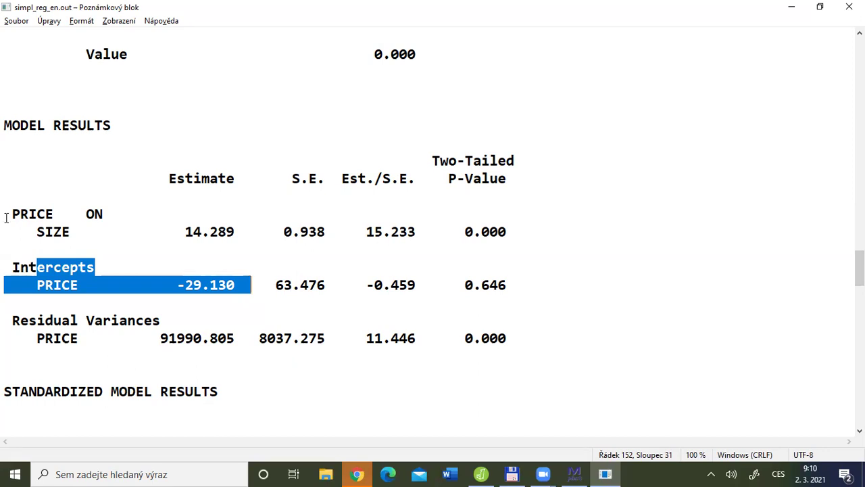
{"action": "left_click_drag", "start_coordinate": [37, 231], "coordinate": [78, 231]}
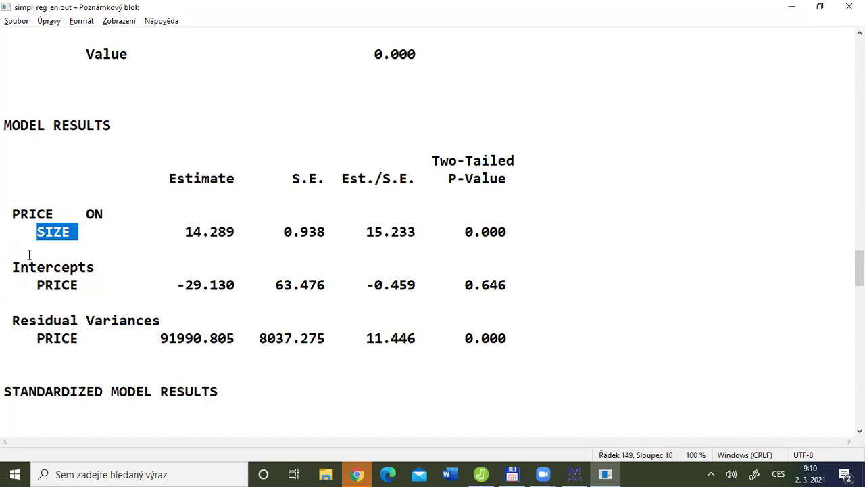
{"action": "left_click_drag", "start_coordinate": [12, 267], "coordinate": [263, 289]}
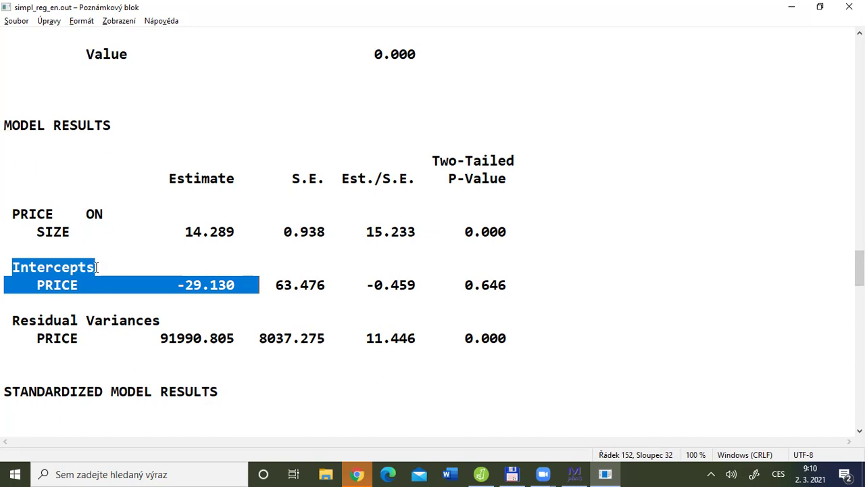
{"action": "left_click_drag", "start_coordinate": [176, 285], "coordinate": [236, 285]}
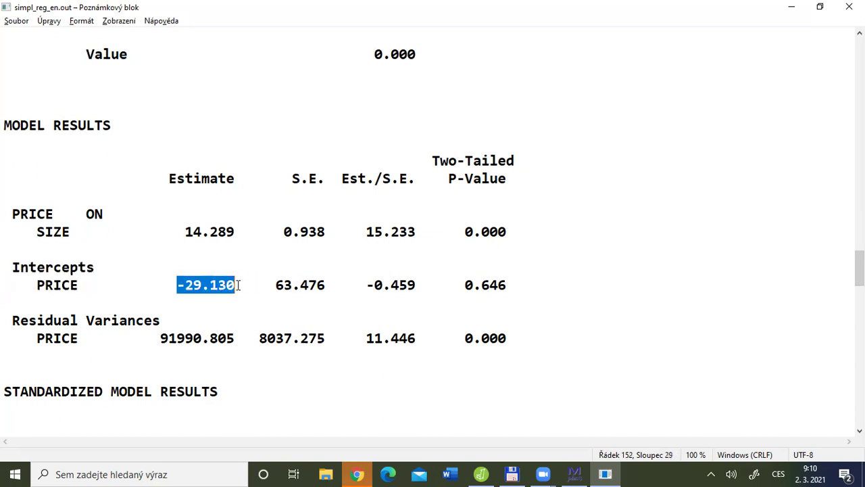
{"action": "left_click_drag", "start_coordinate": [36, 232], "coordinate": [73, 233]}
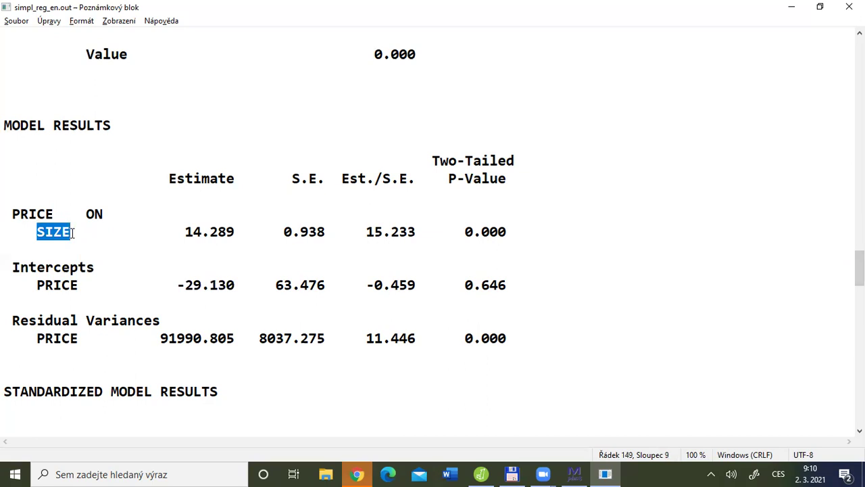
Step: Highlight the STANDARDIZED MODEL RESULTS heading and the PRICE ON SIZE estimate in the STDYX Standardization table
{"action": "scroll", "coordinate": [433, 230], "scroll_direction": "down", "scroll_amount": 6}
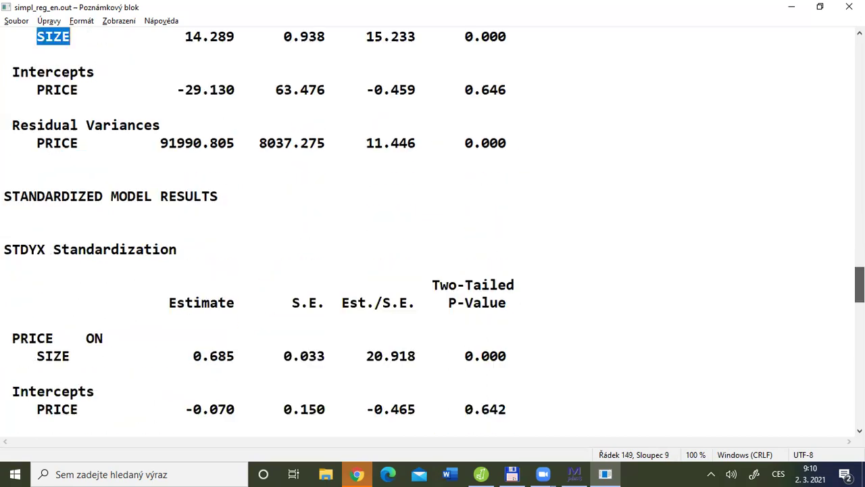
{"action": "scroll", "coordinate": [219, 183], "scroll_direction": "up", "scroll_amount": 1}
{"action": "left_click_drag", "start_coordinate": [4, 144], "coordinate": [251, 144]}
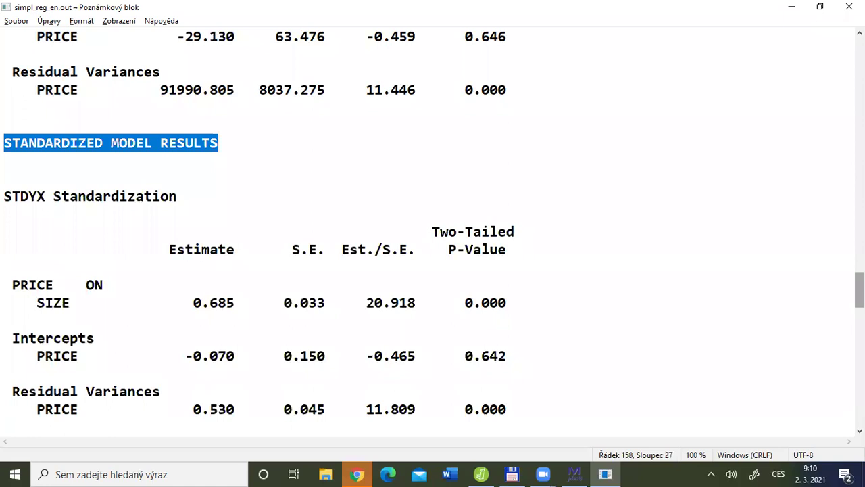
{"action": "scroll", "coordinate": [859, 291], "scroll_direction": "down", "scroll_amount": 1}
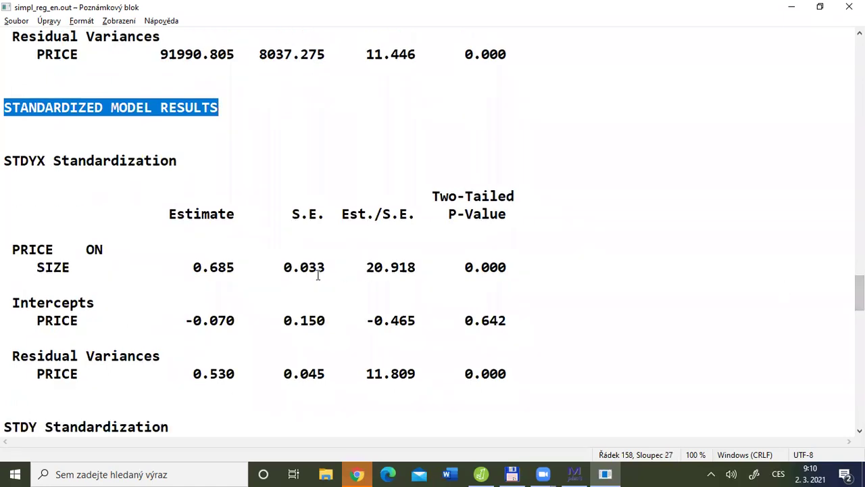
{"action": "left_click_drag", "start_coordinate": [28, 250], "coordinate": [240, 267]}
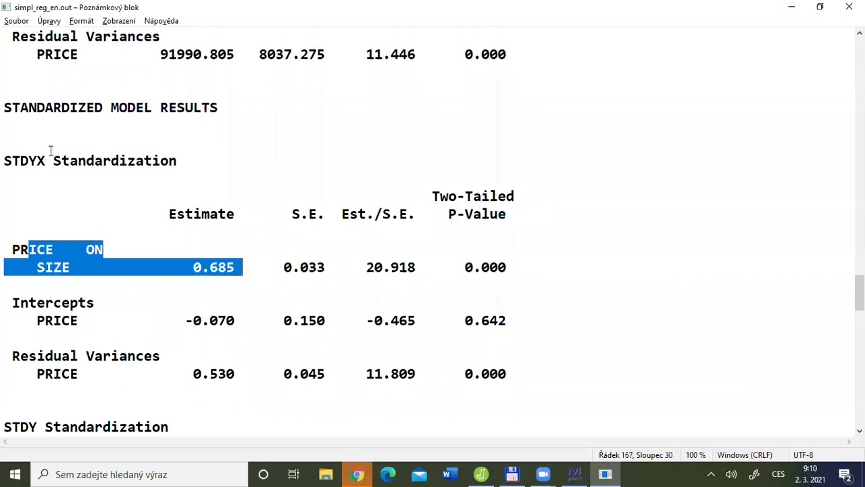
{"action": "left_click", "coordinate": [195, 266]}
{"action": "left_click_drag", "start_coordinate": [19, 248], "coordinate": [65, 266]}
{"action": "left_click_drag", "start_coordinate": [194, 267], "coordinate": [243, 269]}
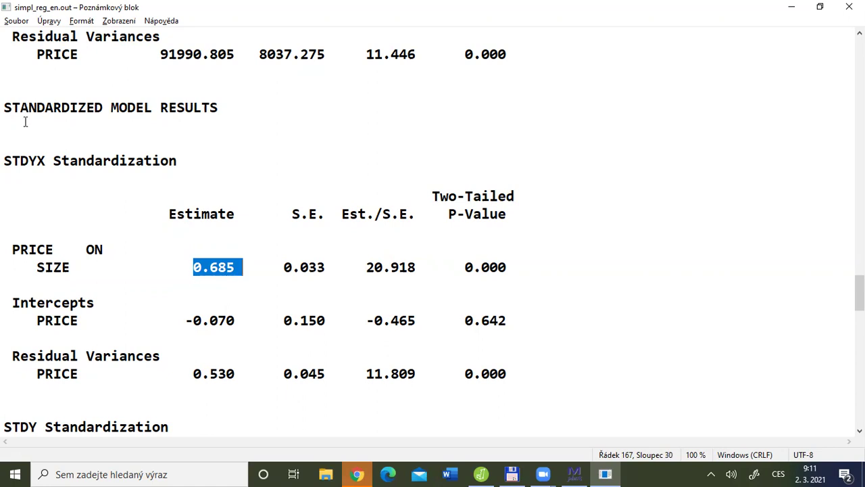
Step: Highlight the term STDYX and look over the STDY and STD Standardization tables that follow it
{"action": "left_click_drag", "start_coordinate": [5, 160], "coordinate": [48, 161]}
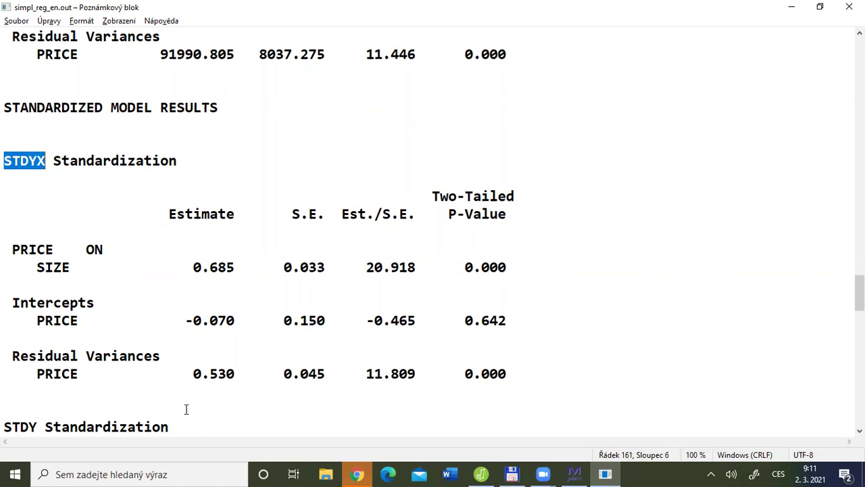
{"action": "left_click_drag", "start_coordinate": [859, 293], "coordinate": [859, 331]}
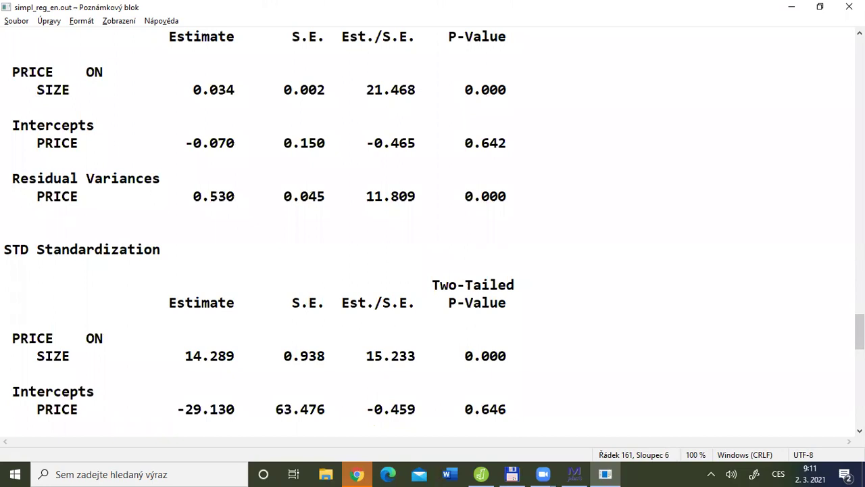
{"action": "left_click_drag", "start_coordinate": [859, 331], "coordinate": [860, 294]}
Step: Highlight the letters YX in the STDYX name, followed by the whole STDYX Standardization heading
{"action": "left_click", "coordinate": [4, 143]}
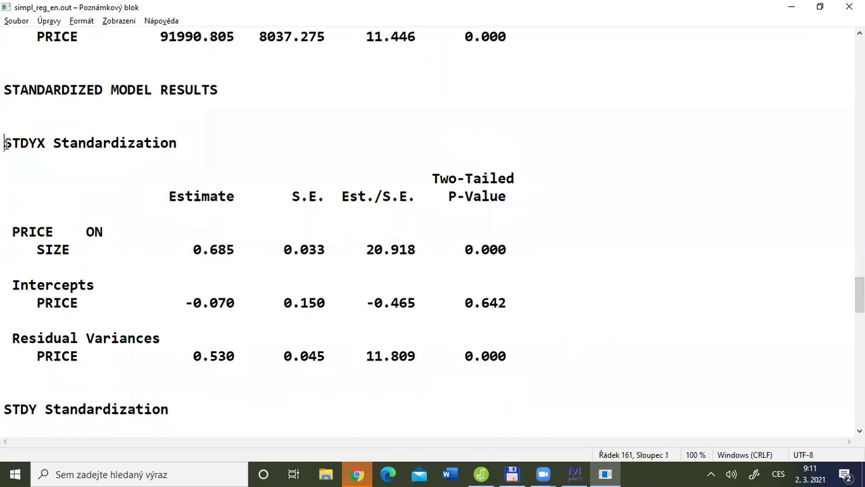
{"action": "left_click", "coordinate": [28, 143]}
{"action": "left_click_drag", "start_coordinate": [28, 143], "coordinate": [48, 143]}
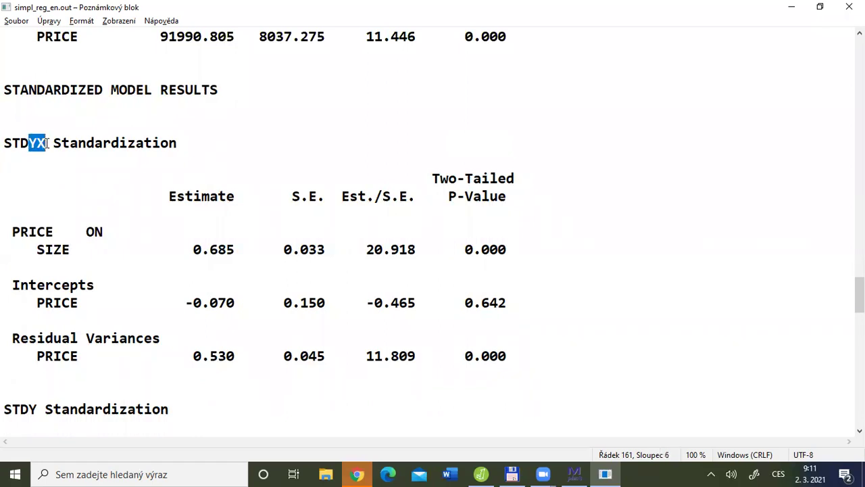
{"action": "left_click", "coordinate": [28, 142]}
{"action": "left_click", "coordinate": [46, 142]}
{"action": "left_click_drag", "start_coordinate": [47, 143], "coordinate": [203, 139]}
{"action": "left_click", "coordinate": [12, 142]}
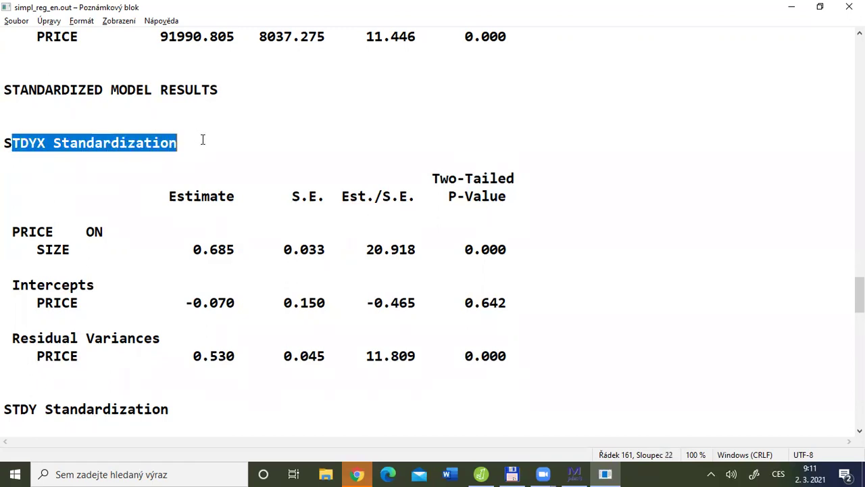
{"action": "left_click", "coordinate": [4, 143]}
{"action": "left_click_drag", "start_coordinate": [4, 144], "coordinate": [208, 157]}
Step: Highlight the R-SQUARE section through the PRICE row, and its Estimate value on its own
{"action": "left_click_drag", "start_coordinate": [860, 294], "coordinate": [860, 356]}
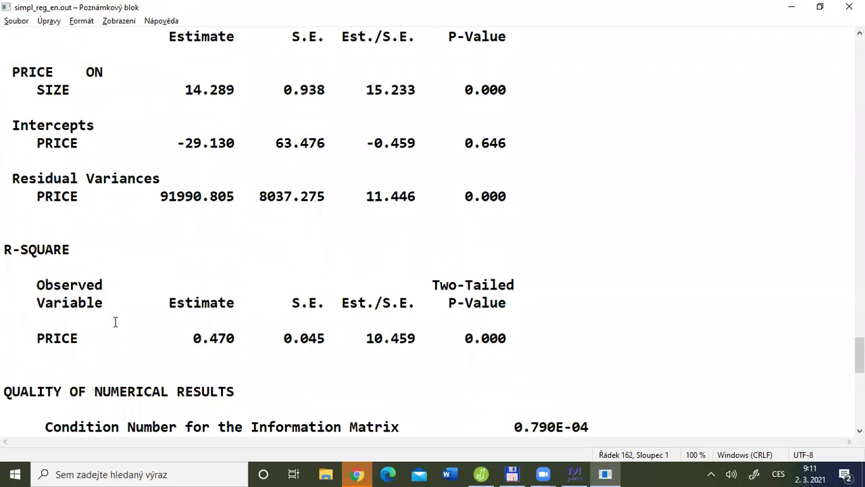
{"action": "left_click_drag", "start_coordinate": [5, 249], "coordinate": [244, 340]}
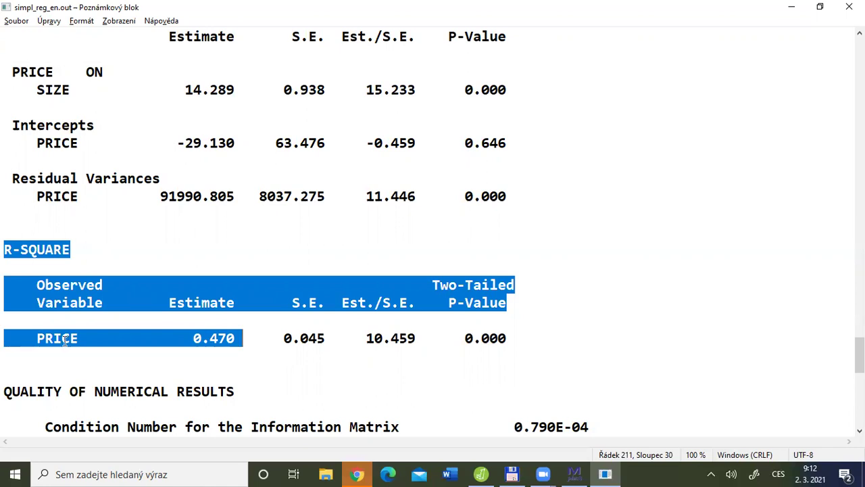
{"action": "left_click", "coordinate": [194, 339]}
{"action": "left_click_drag", "start_coordinate": [194, 339], "coordinate": [242, 341]}
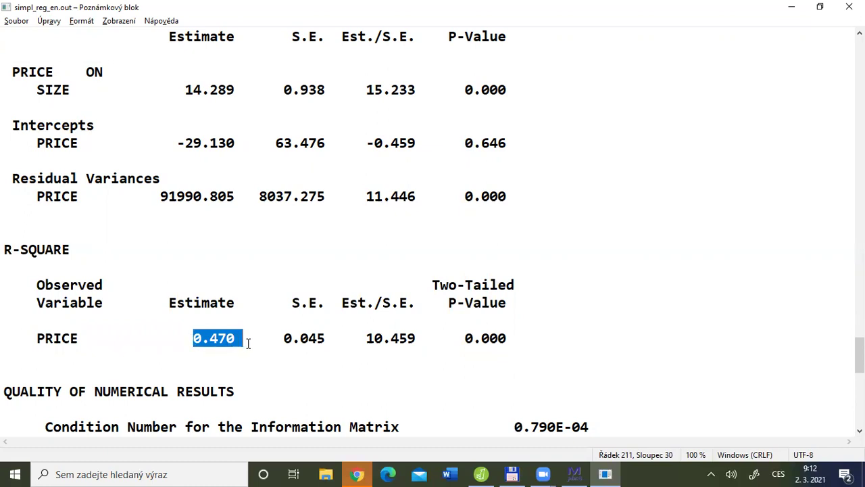
Step: View the end of the output file simpl_reg_en.out and close its text window
{"action": "left_click_drag", "start_coordinate": [859, 355], "coordinate": [860, 407]}
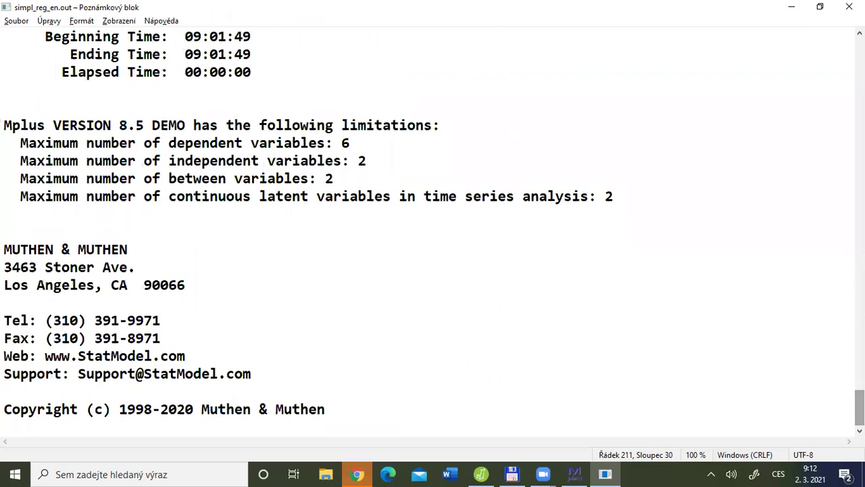
{"action": "left_click", "coordinate": [849, 7]}
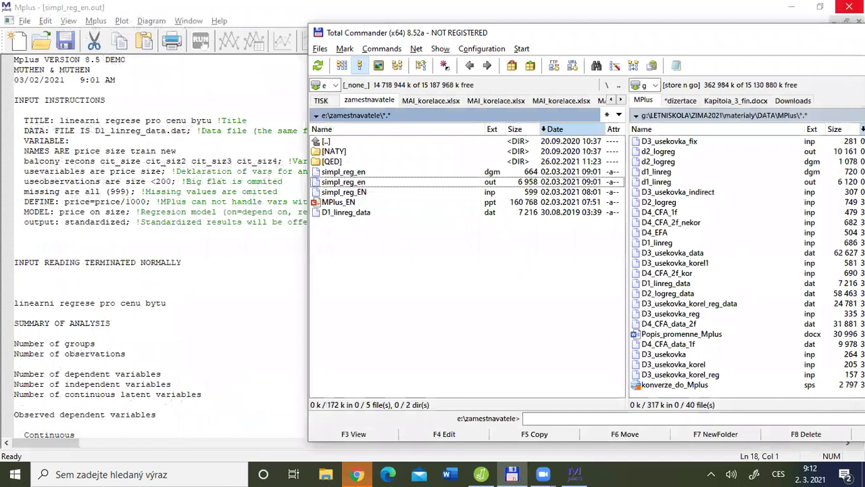